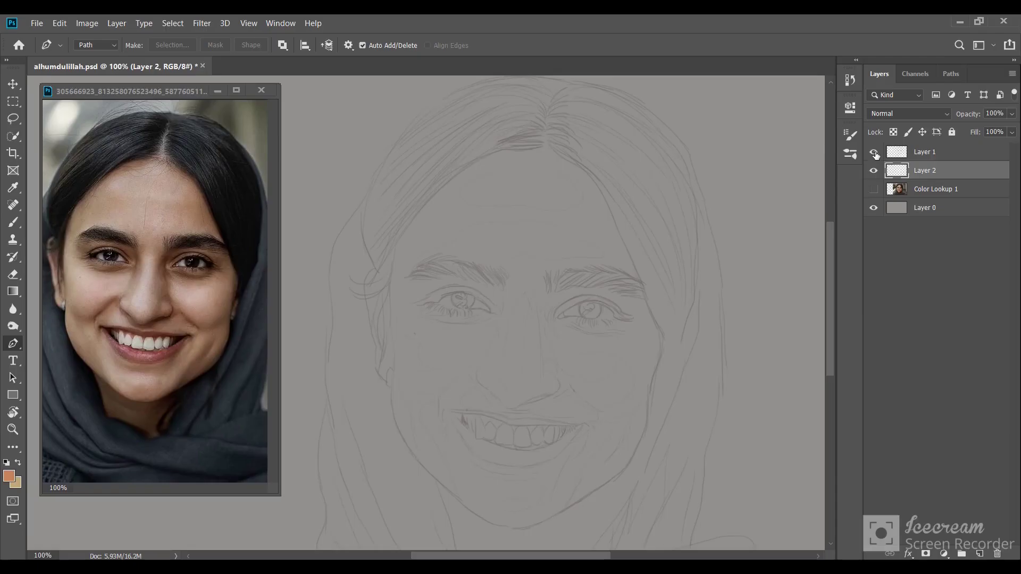
Step: Show the Layer 1 face sketch and switch to the Brush tool
{"action": "left_click", "coordinate": [875, 153]}
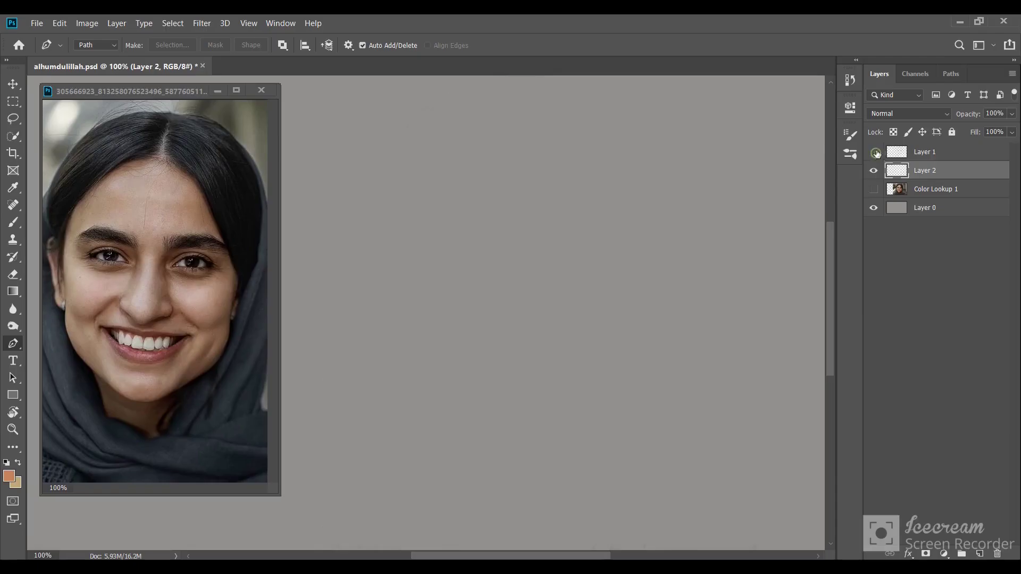
{"action": "left_click", "coordinate": [875, 153]}
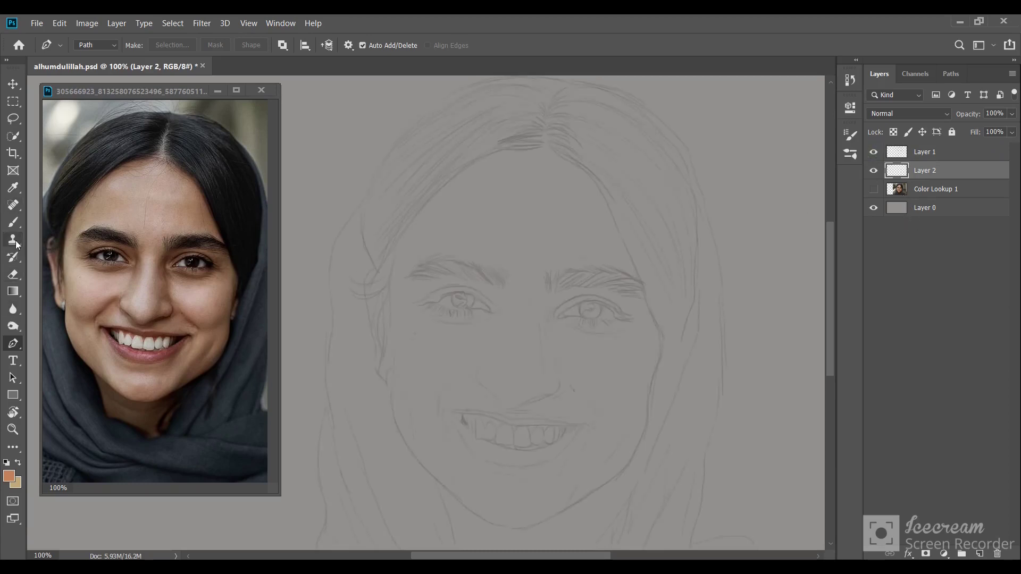
{"action": "left_click", "coordinate": [14, 223]}
Step: Set the foreground colour to skin tone bfa292 sampled from the reference photo's forehead
{"action": "left_click", "coordinate": [11, 481]}
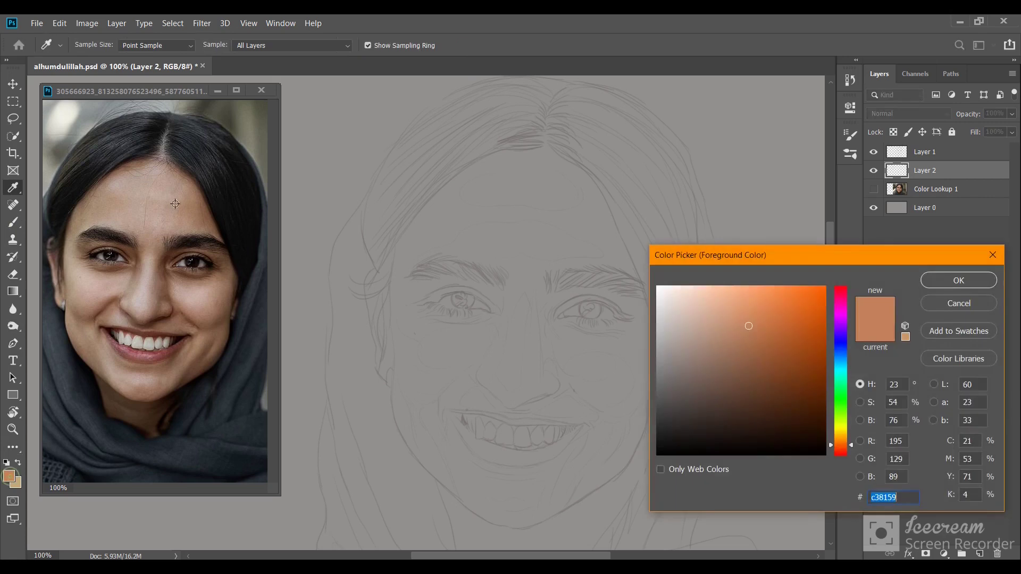
{"action": "left_click", "coordinate": [176, 206]}
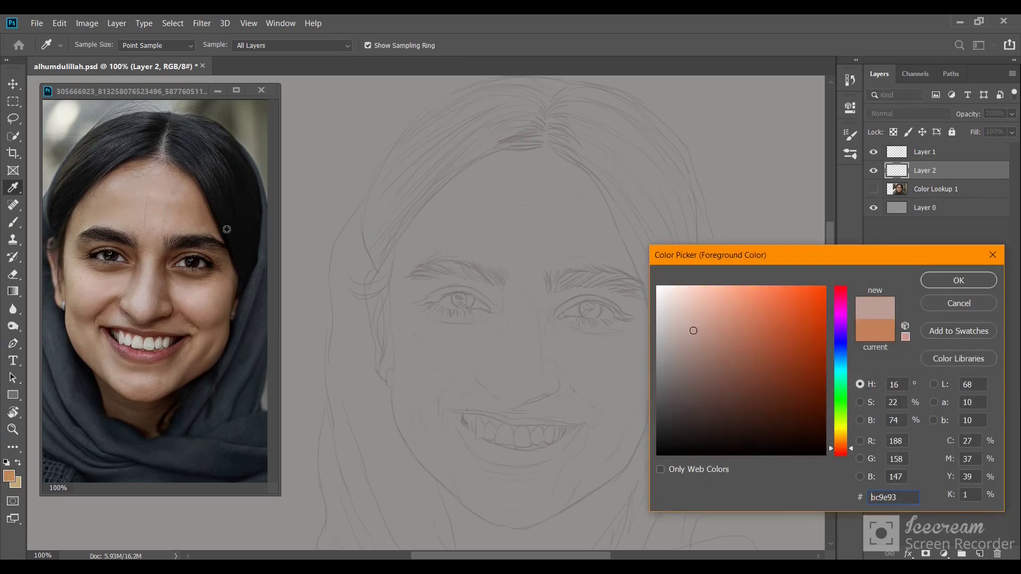
{"action": "left_click", "coordinate": [158, 201]}
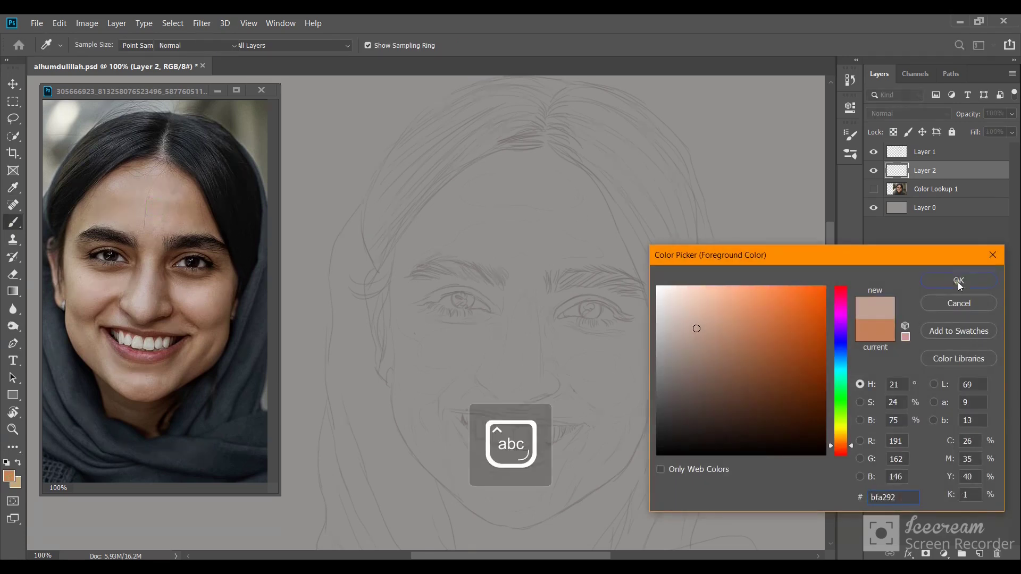
{"action": "left_click", "coordinate": [959, 280]}
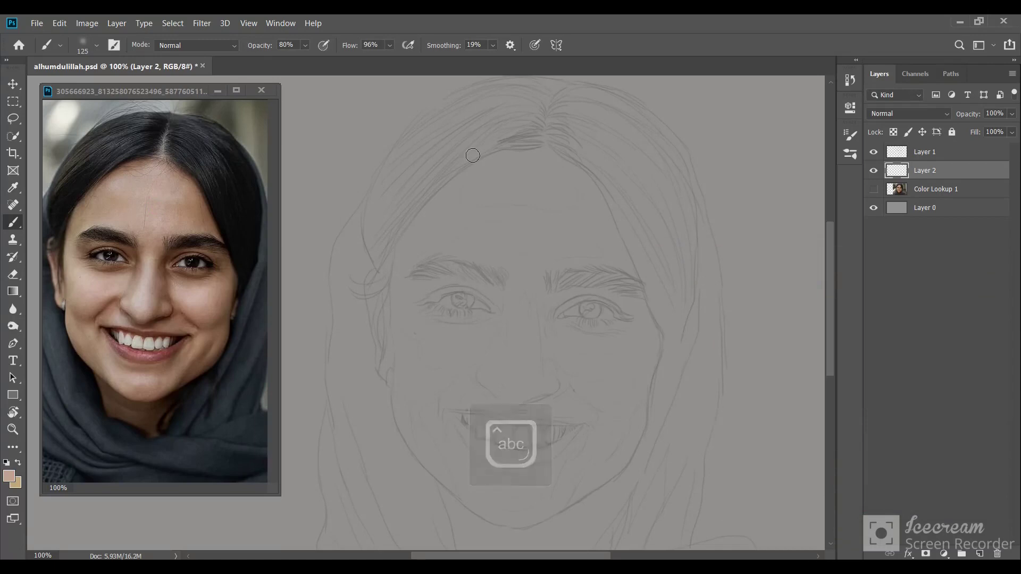
Step: Paint skin tone across the forehead, with the brush at size 150 and 100% opacity
{"action": "key", "text": "bracketright"}
{"action": "key", "text": "bracketright"}
{"action": "key", "text": "bracketright"}
{"action": "mouse_move", "coordinate": [477, 211]}
{"action": "left_mouse_down"}
{"action": "mouse_move", "coordinate": [535, 221]}
{"action": "mouse_move", "coordinate": [546, 237]}
{"action": "left_mouse_up"}
{"action": "key", "text": "bracketleft"}
{"action": "key", "text": "bracketleft"}
{"action": "key", "text": "bracketleft"}
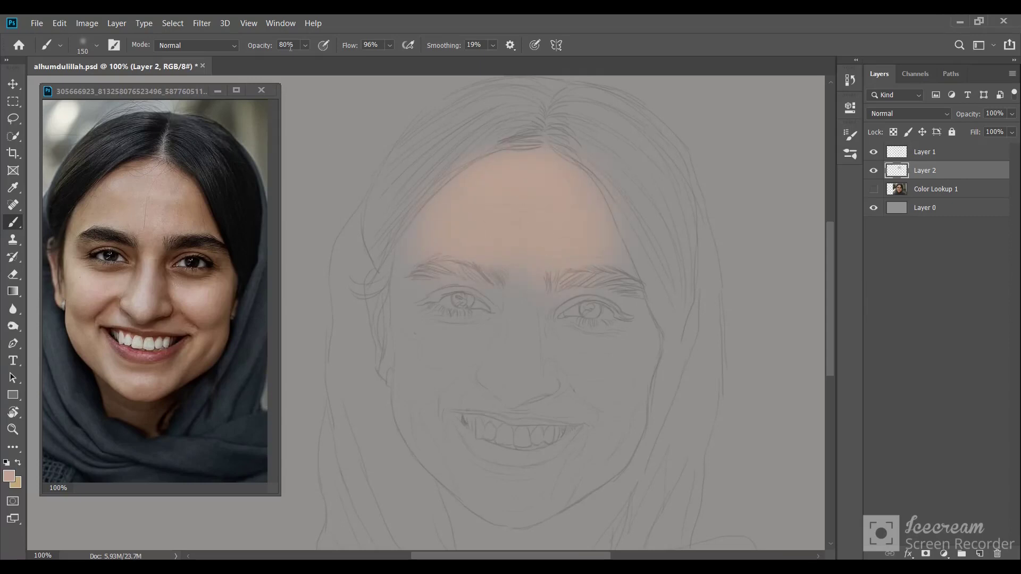
{"action": "left_click", "coordinate": [305, 46]}
{"action": "left_click_drag", "start_coordinate": [329, 62], "coordinate": [338, 60]}
Step: Paint skin tone over the left cheek, jaw, chin, neck and left temple
{"action": "mouse_move", "coordinate": [406, 376]}
{"action": "left_mouse_down"}
{"action": "mouse_move", "coordinate": [386, 354]}
{"action": "mouse_move", "coordinate": [441, 434]}
{"action": "mouse_move", "coordinate": [475, 247]}
{"action": "mouse_move", "coordinate": [529, 254]}
{"action": "mouse_move", "coordinate": [587, 298]}
{"action": "mouse_move", "coordinate": [629, 298]}
{"action": "mouse_move", "coordinate": [620, 369]}
{"action": "mouse_move", "coordinate": [583, 209]}
{"action": "left_mouse_up"}
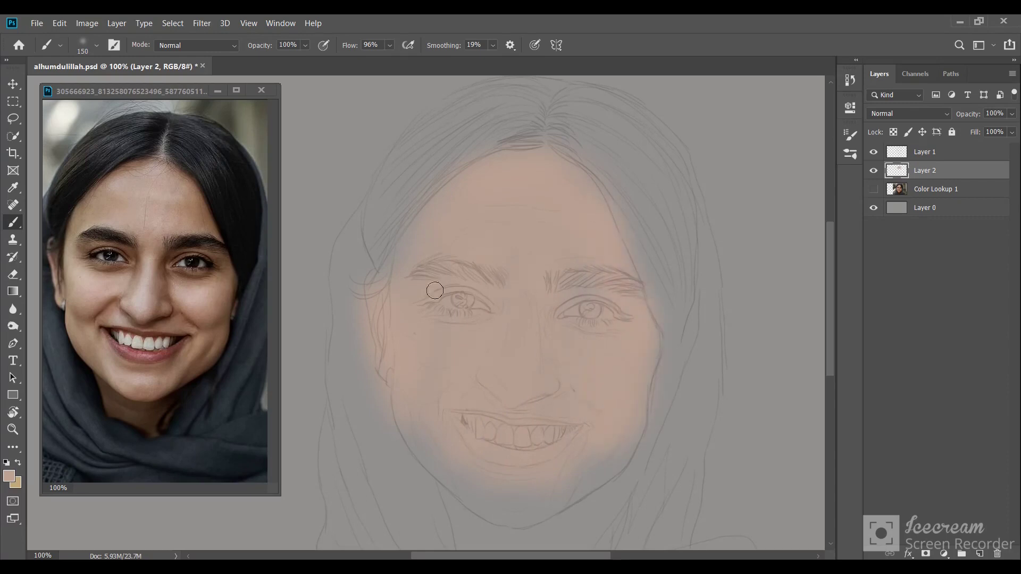
{"action": "mouse_move", "coordinate": [423, 434]}
{"action": "left_mouse_down"}
{"action": "mouse_move", "coordinate": [467, 497]}
{"action": "mouse_move", "coordinate": [641, 457]}
{"action": "mouse_move", "coordinate": [577, 488]}
{"action": "mouse_move", "coordinate": [505, 466]}
{"action": "mouse_move", "coordinate": [447, 390]}
{"action": "mouse_move", "coordinate": [431, 338]}
{"action": "mouse_move", "coordinate": [481, 169]}
{"action": "mouse_move", "coordinate": [511, 227]}
{"action": "mouse_move", "coordinate": [505, 329]}
{"action": "left_mouse_up"}
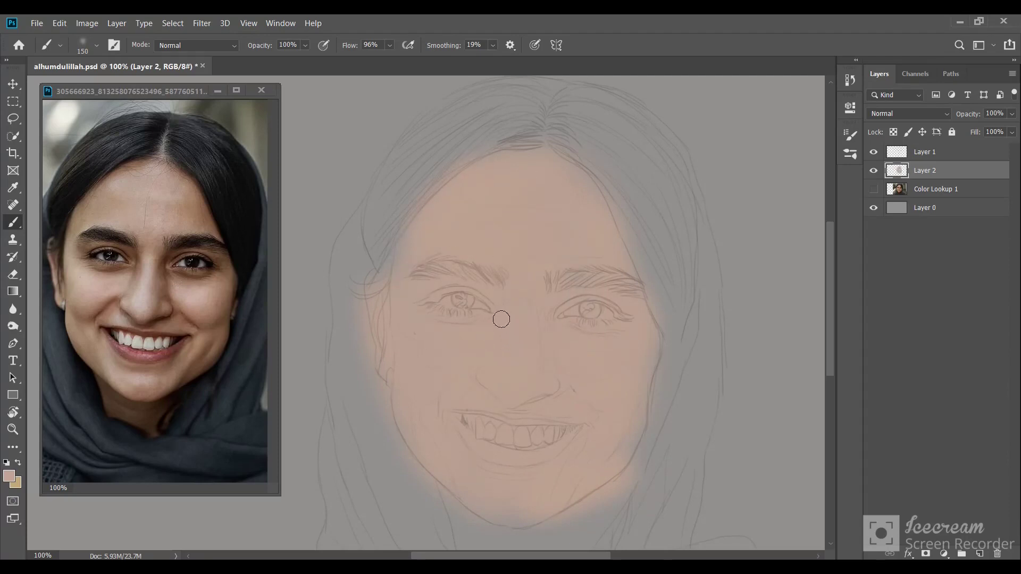
{"action": "key", "text": "XF86MonBrightnessUp"}
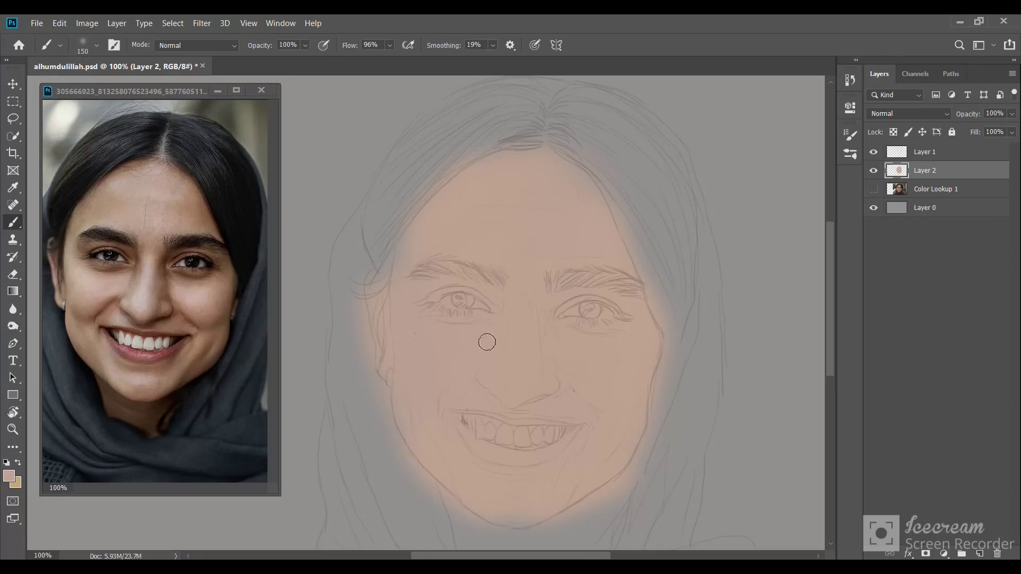
{"action": "left_click_drag", "start_coordinate": [589, 372], "coordinate": [563, 338]}
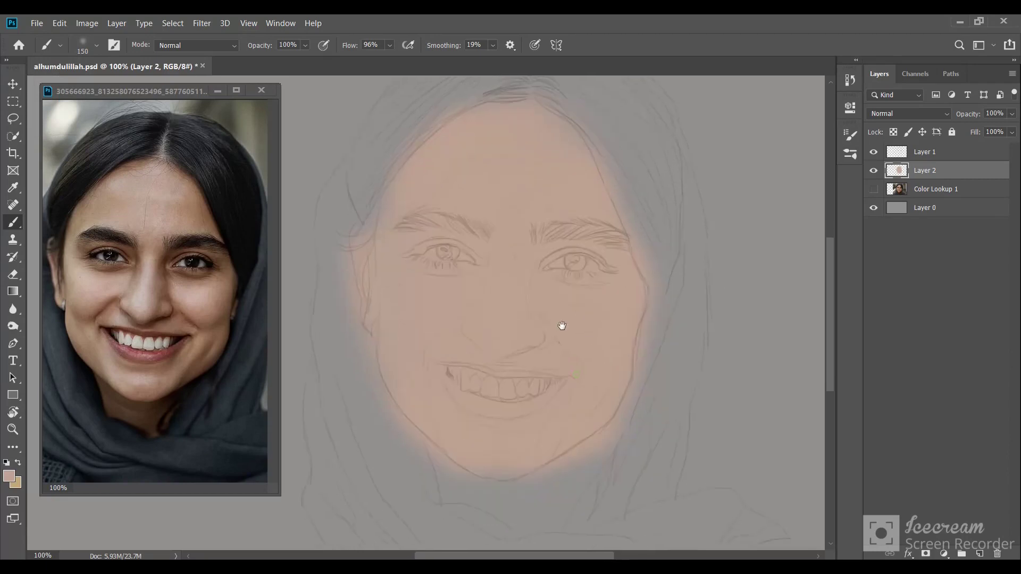
{"action": "mouse_move", "coordinate": [460, 477]}
{"action": "left_mouse_down"}
{"action": "mouse_move", "coordinate": [447, 515]}
{"action": "mouse_move", "coordinate": [527, 492]}
{"action": "mouse_move", "coordinate": [559, 515]}
{"action": "mouse_move", "coordinate": [515, 534]}
{"action": "left_mouse_up"}
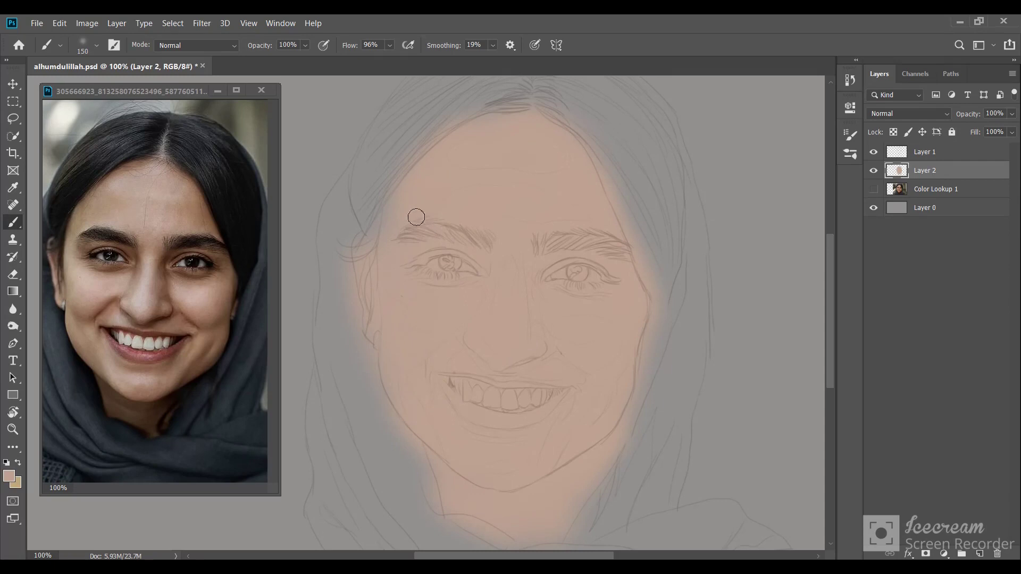
{"action": "left_click_drag", "start_coordinate": [376, 239], "coordinate": [381, 256]}
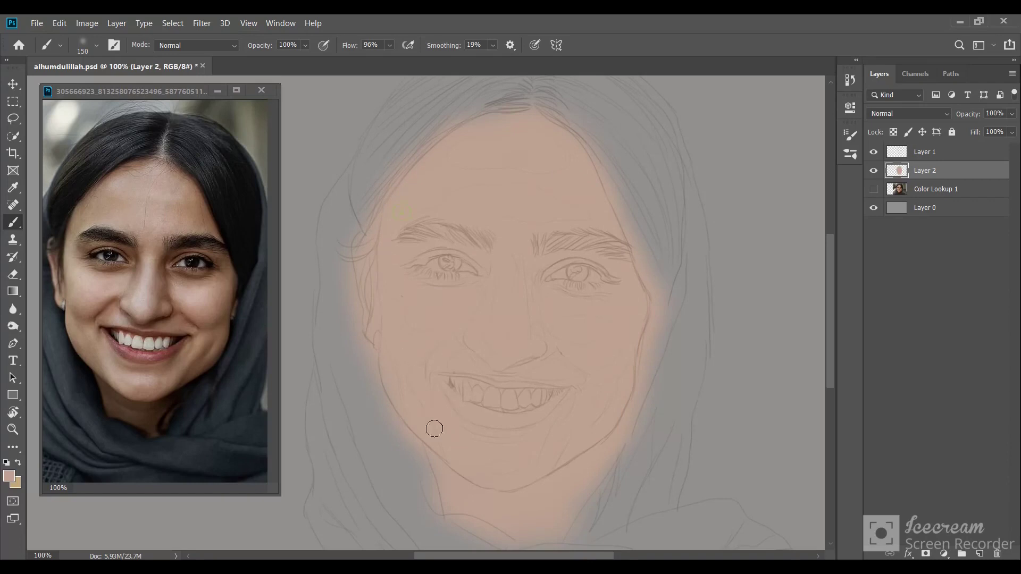
{"action": "key", "text": "e"}
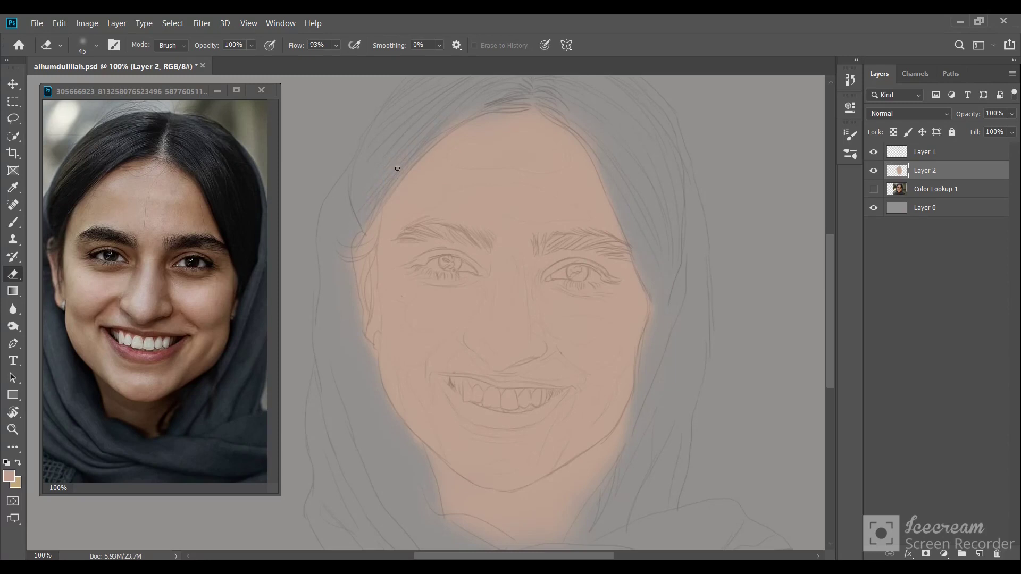
Step: Erase skin colour spilling past the right hairline and touch up the forehead edge
{"action": "left_click_drag", "start_coordinate": [564, 106], "coordinate": [594, 164]}
{"action": "key", "text": "b"}
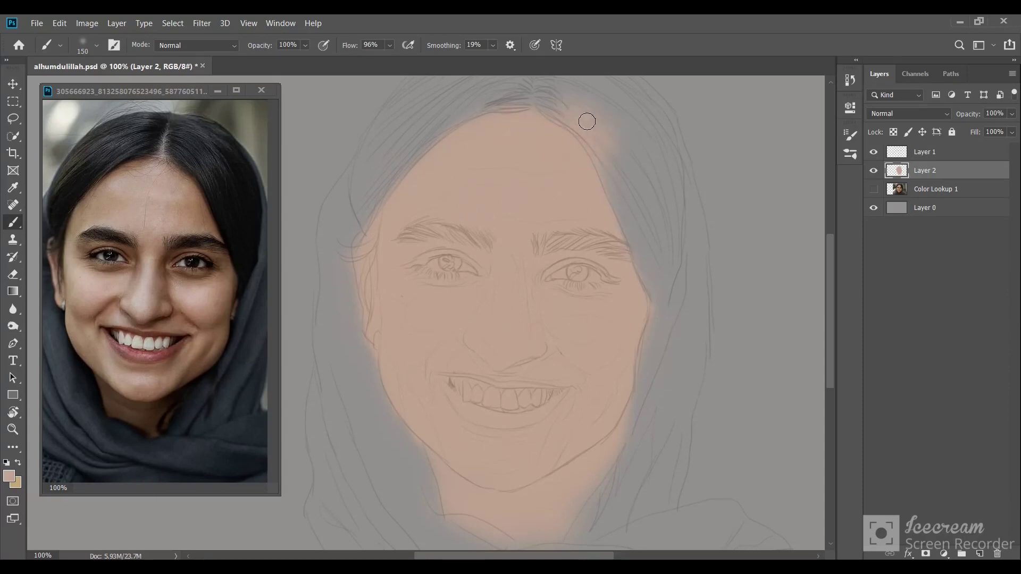
{"action": "key", "text": "e"}
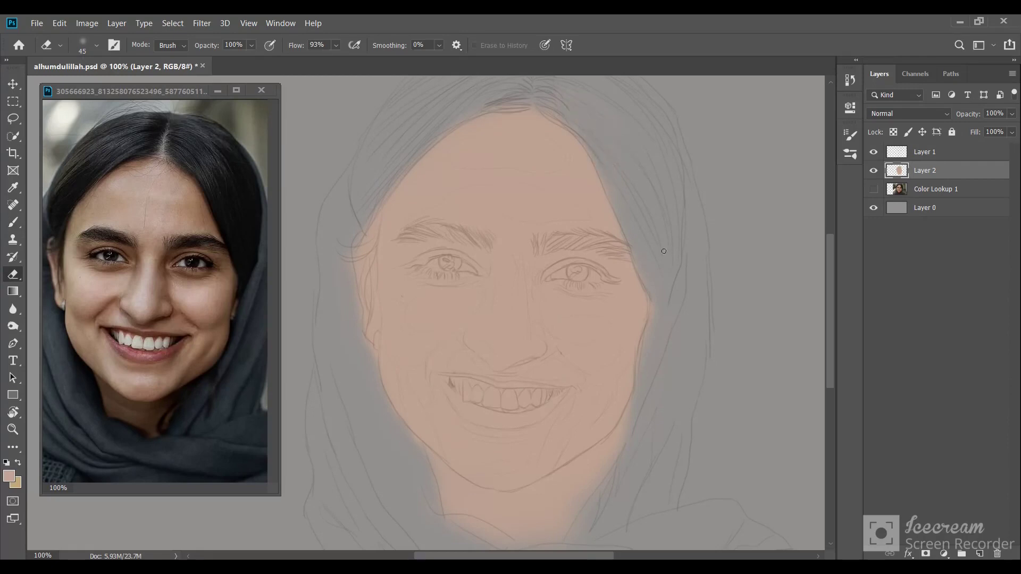
Step: Add a new Layer 3 restricted to the face selection, and set darker shade a7816a
{"action": "left_click", "coordinate": [894, 171], "text": "ctrl"}
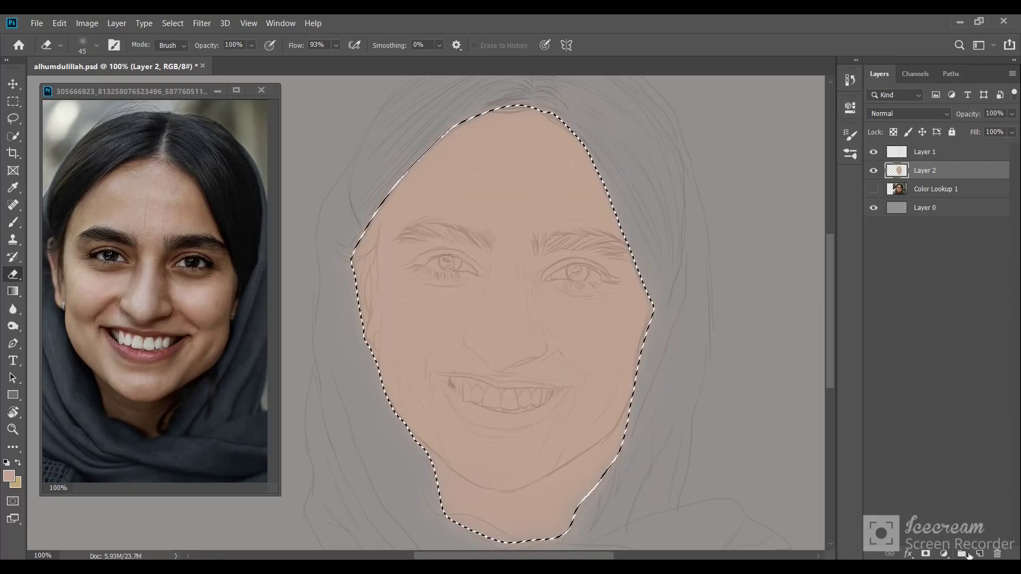
{"action": "left_click", "coordinate": [980, 554]}
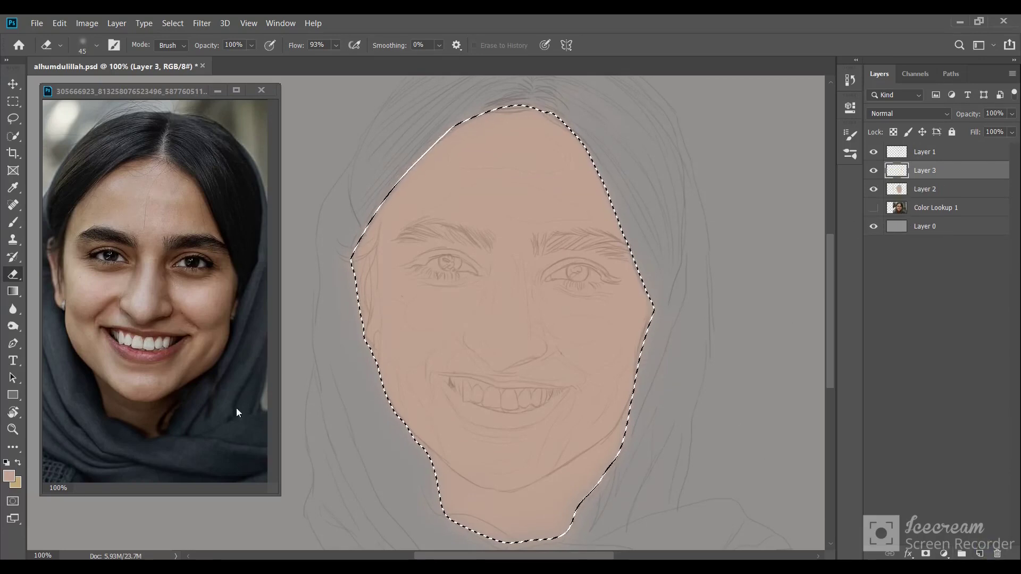
{"action": "left_click", "coordinate": [10, 476]}
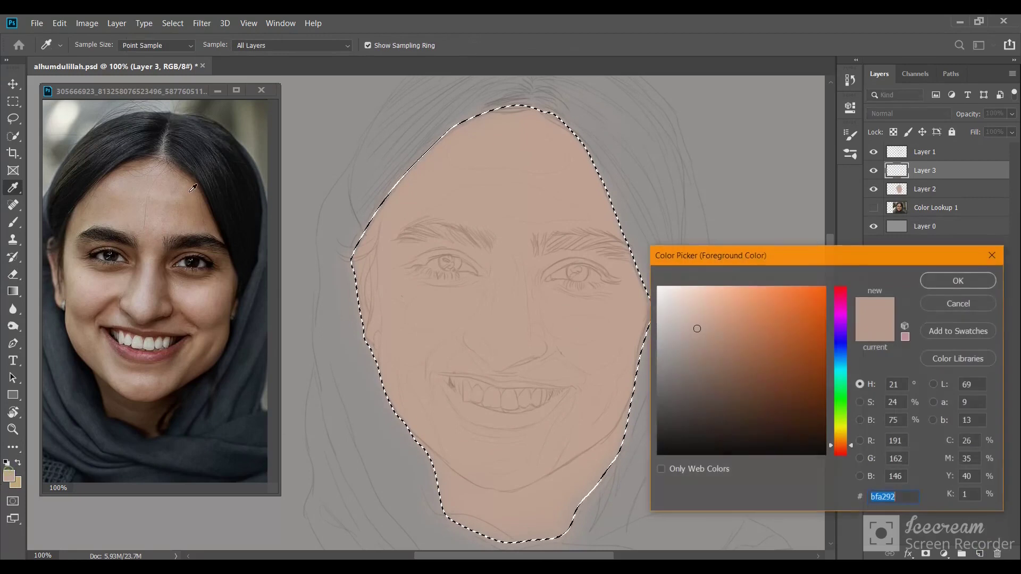
{"action": "left_click", "coordinate": [202, 215]}
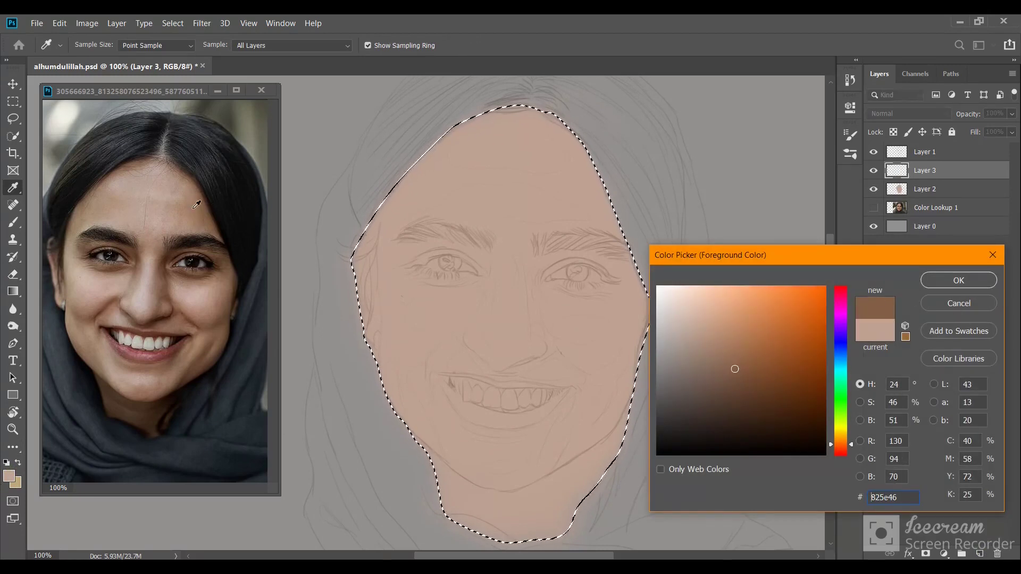
{"action": "left_click", "coordinate": [185, 209]}
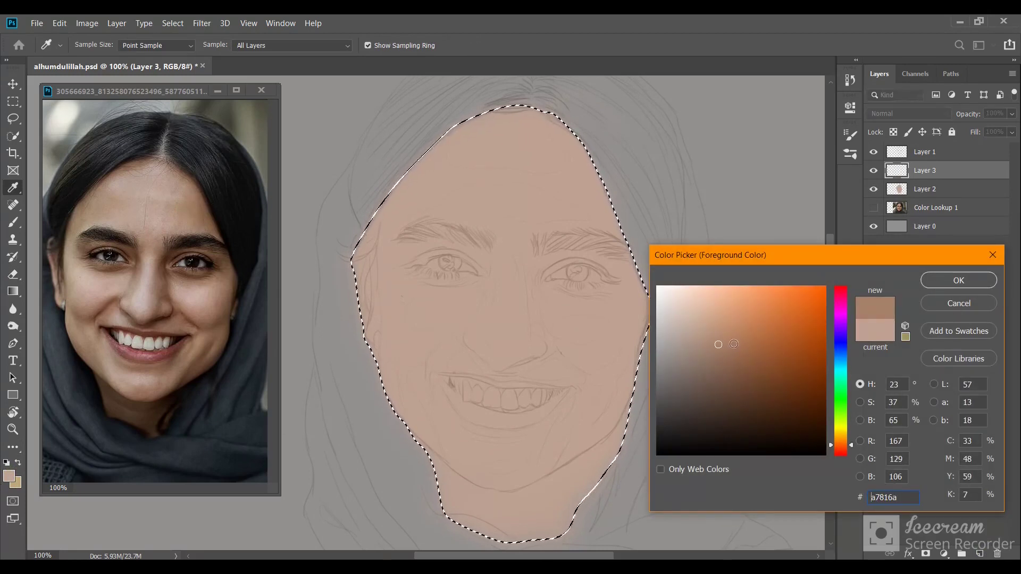
{"action": "left_click", "coordinate": [950, 282]}
Step: Shade the upper forehead with the darker tone at brush size 125, then set 65% opacity
{"action": "key", "text": "b"}
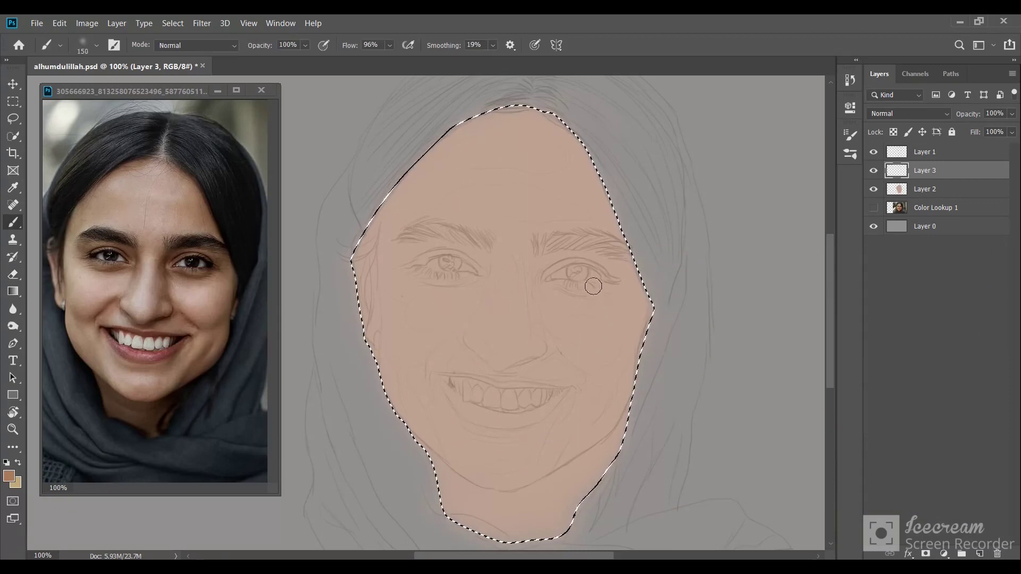
{"action": "key", "text": "bracketright"}
{"action": "key", "text": "bracketright"}
{"action": "key", "text": "bracketleft"}
{"action": "key", "text": "bracketleft"}
{"action": "key", "text": "bracketleft"}
{"action": "left_click_drag", "start_coordinate": [525, 176], "coordinate": [616, 237]}
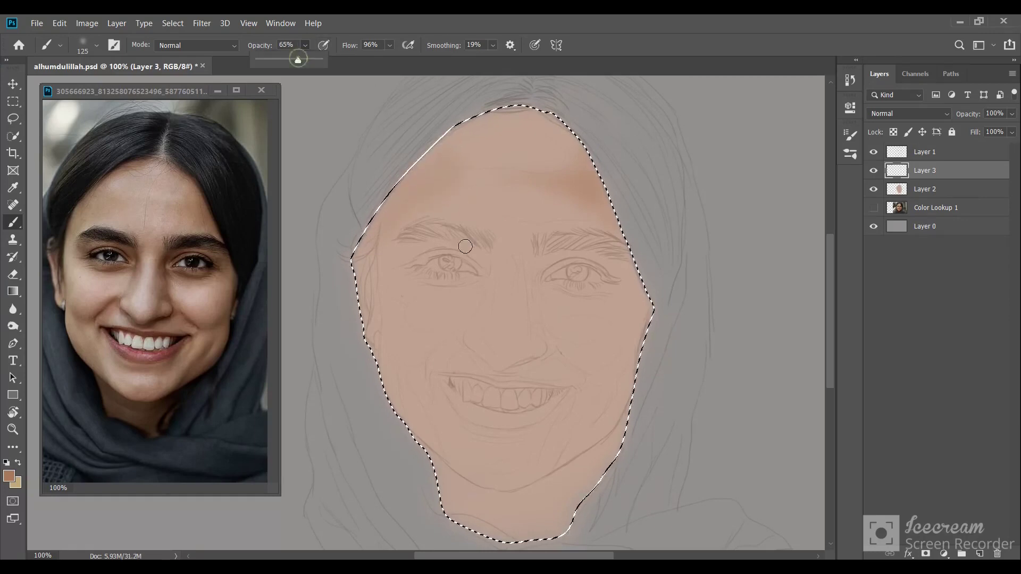
{"action": "key", "text": "6"}
{"action": "key", "text": "5"}
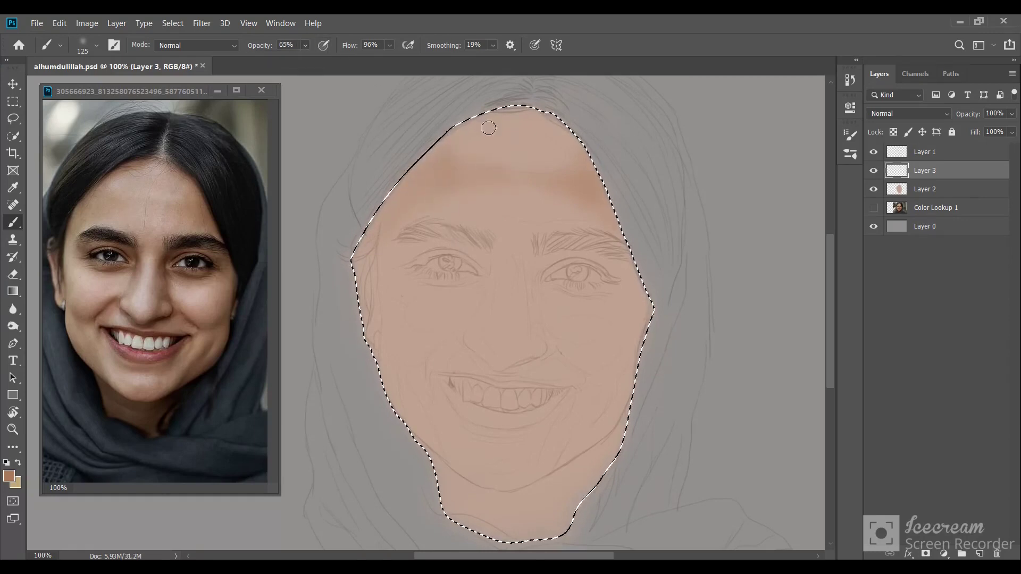
Step: Soften the forehead shading by partly erasing it with a size-175 eraser
{"action": "key", "text": "e"}
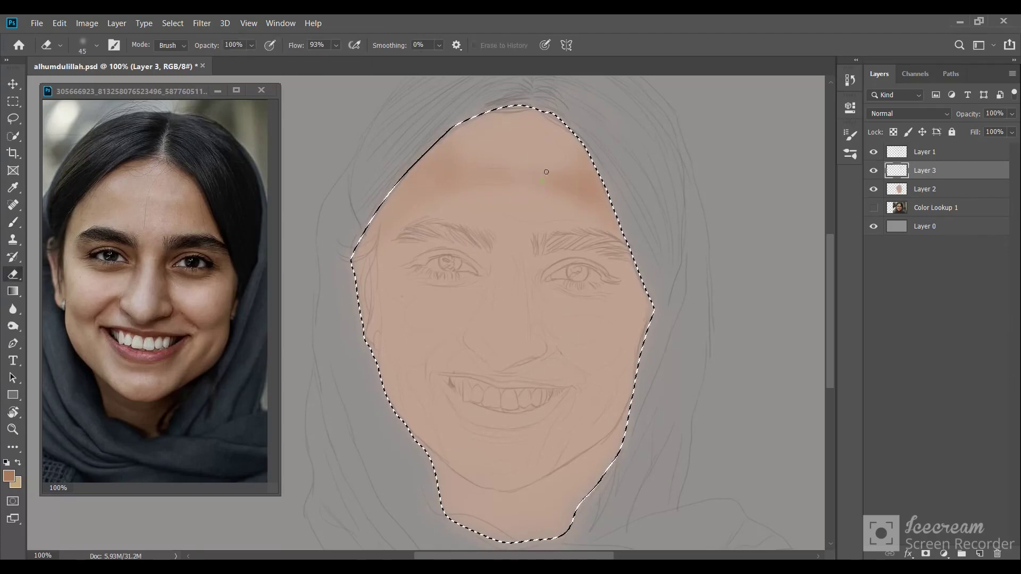
{"action": "key", "text": "bracketright"}
{"action": "key", "text": "bracketright"}
{"action": "key", "text": "bracketright"}
{"action": "mouse_move", "coordinate": [604, 171]}
{"action": "left_mouse_down"}
{"action": "mouse_move", "coordinate": [652, 230]}
{"action": "mouse_move", "coordinate": [413, 201]}
{"action": "mouse_move", "coordinate": [576, 227]}
{"action": "left_mouse_up"}
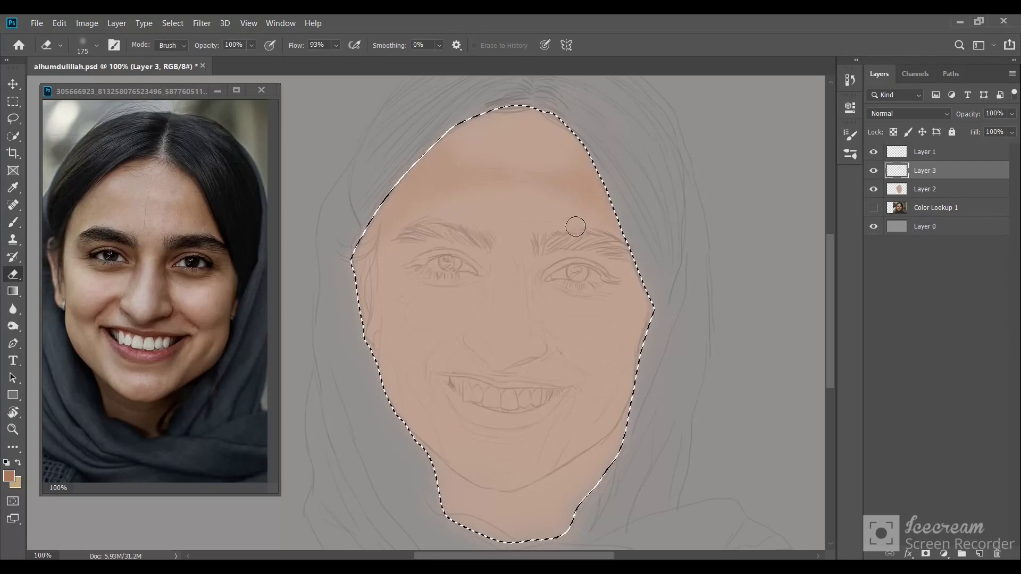
{"action": "key", "text": "b"}
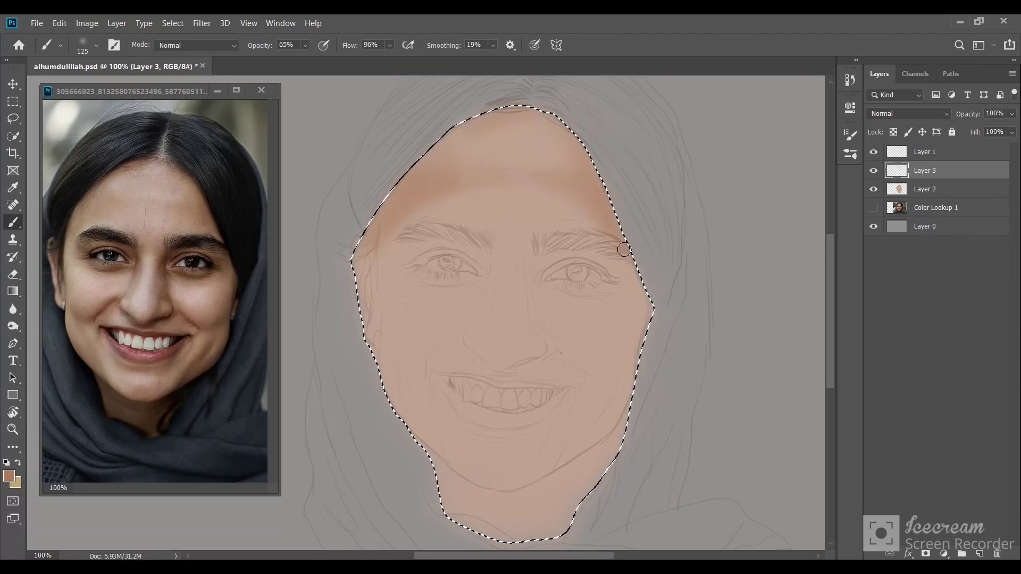
Step: Deepen the pinkish shading across the right cheek with a larger brush
{"action": "key", "text": "bracketleft"}
{"action": "key", "text": "bracketleft"}
{"action": "key", "text": "bracketleft"}
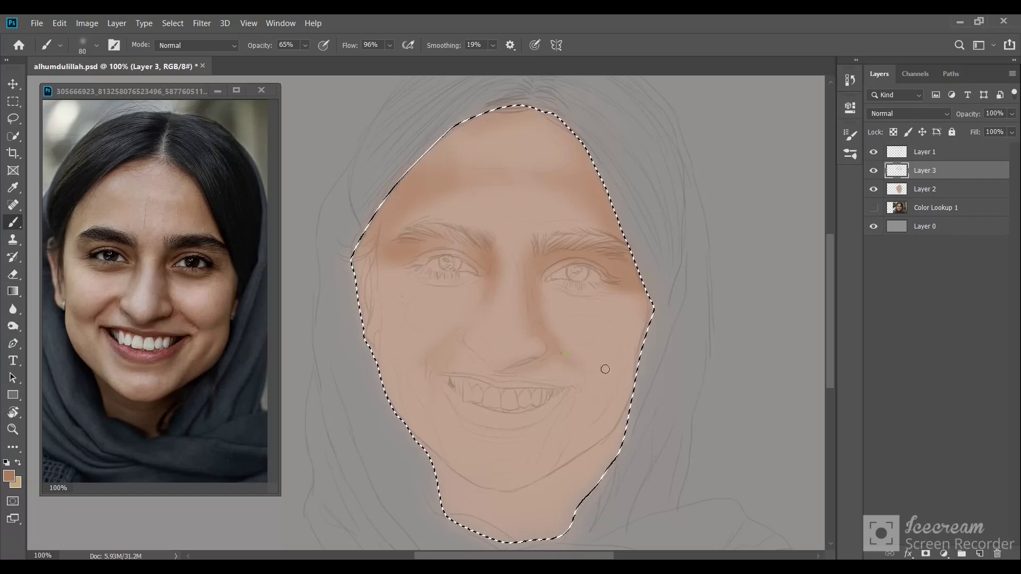
{"action": "key", "text": "bracketright"}
{"action": "key", "text": "bracketright"}
{"action": "key", "text": "bracketright"}
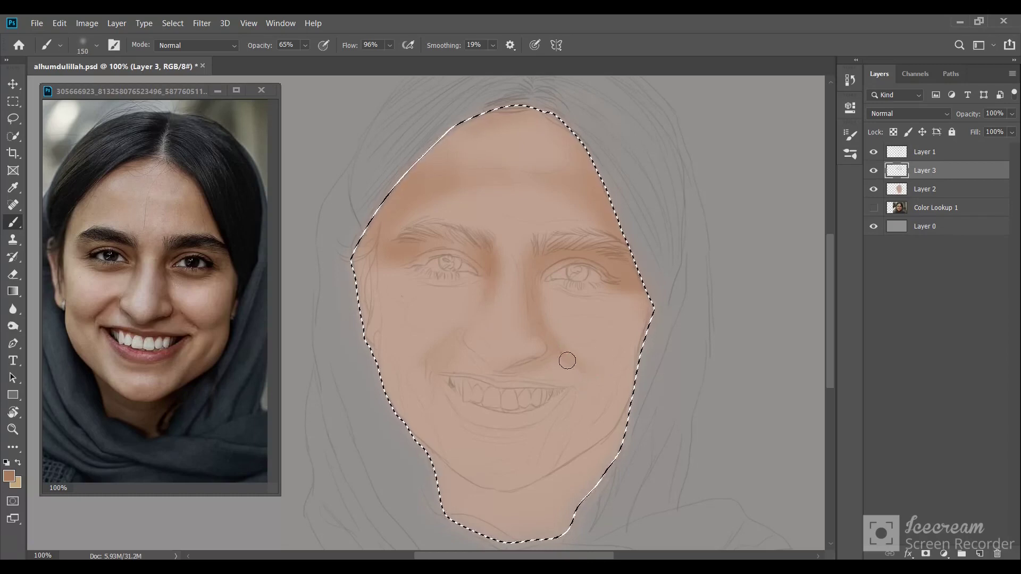
{"action": "mouse_move", "coordinate": [571, 361]}
{"action": "left_mouse_down"}
{"action": "mouse_move", "coordinate": [558, 342]}
{"action": "mouse_move", "coordinate": [620, 349]}
{"action": "mouse_move", "coordinate": [567, 336]}
{"action": "mouse_move", "coordinate": [595, 354]}
{"action": "mouse_move", "coordinate": [620, 342]}
{"action": "mouse_move", "coordinate": [612, 315]}
{"action": "mouse_move", "coordinate": [592, 350]}
{"action": "mouse_move", "coordinate": [634, 338]}
{"action": "mouse_move", "coordinate": [620, 303]}
{"action": "mouse_move", "coordinate": [620, 330]}
{"action": "mouse_move", "coordinate": [568, 342]}
{"action": "mouse_move", "coordinate": [559, 356]}
{"action": "mouse_move", "coordinate": [456, 339]}
{"action": "mouse_move", "coordinate": [405, 365]}
{"action": "mouse_move", "coordinate": [420, 374]}
{"action": "mouse_move", "coordinate": [388, 339]}
{"action": "left_mouse_up"}
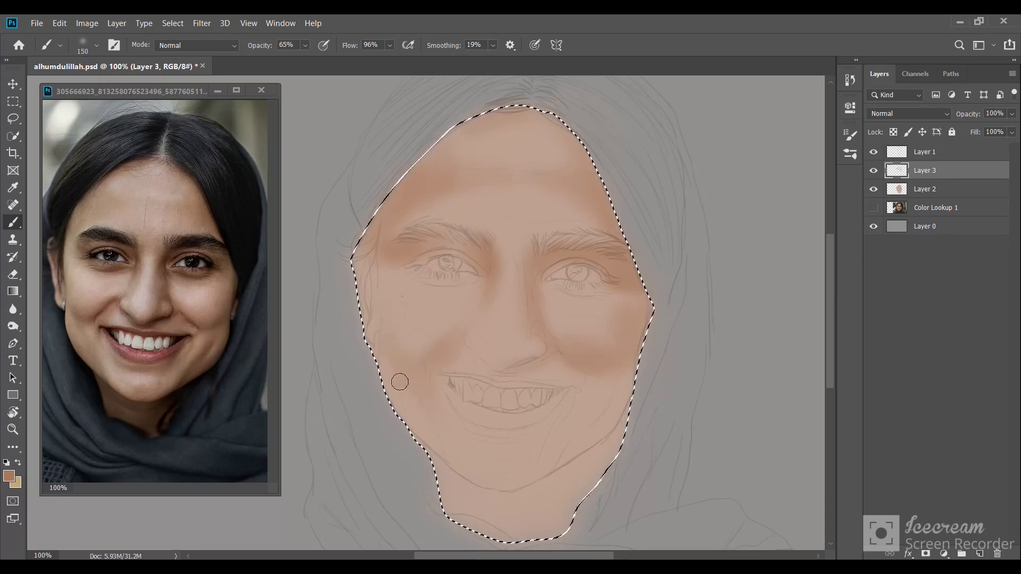
Step: Add darker shading under the chin and along the right smile crease at brush sizes 100 and 90
{"action": "key", "text": "bracketleft"}
{"action": "key", "text": "bracketleft"}
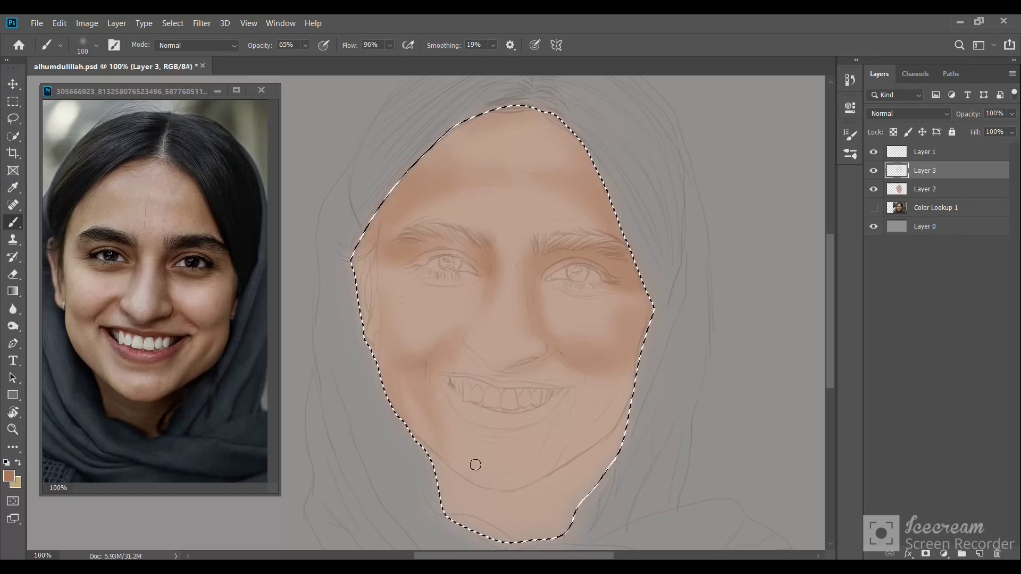
{"action": "left_click_drag", "start_coordinate": [501, 476], "coordinate": [534, 481]}
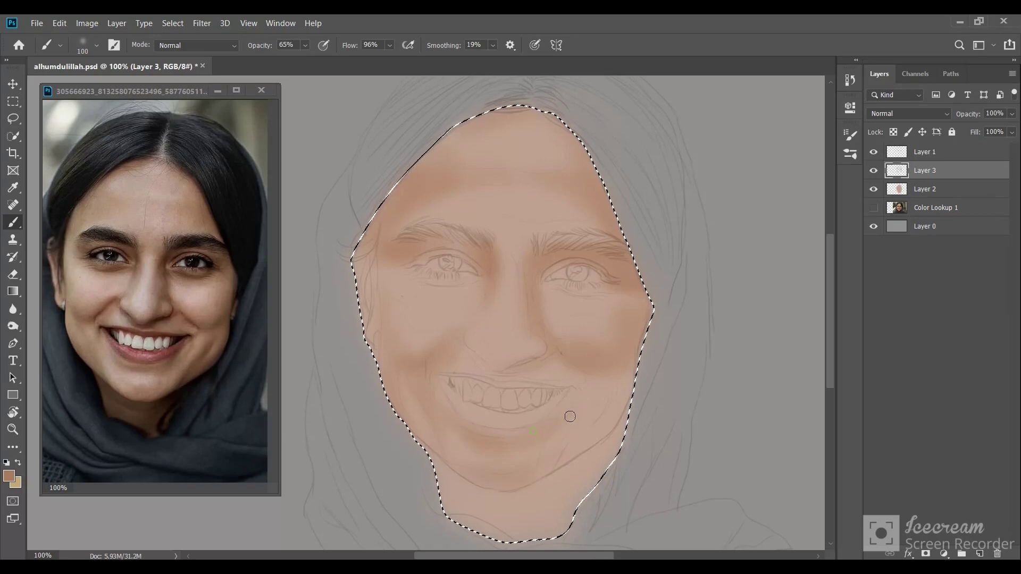
{"action": "key", "text": "bracketleft"}
{"action": "key", "text": "bracketleft"}
{"action": "key", "text": "bracketleft"}
{"action": "key", "text": "bracketleft"}
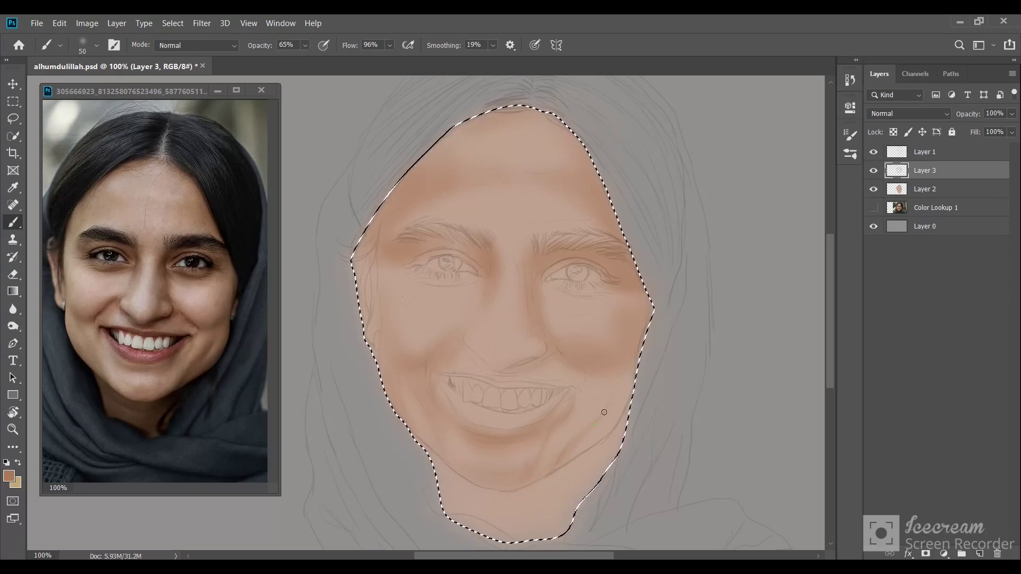
{"action": "left_click_drag", "start_coordinate": [609, 398], "coordinate": [595, 433]}
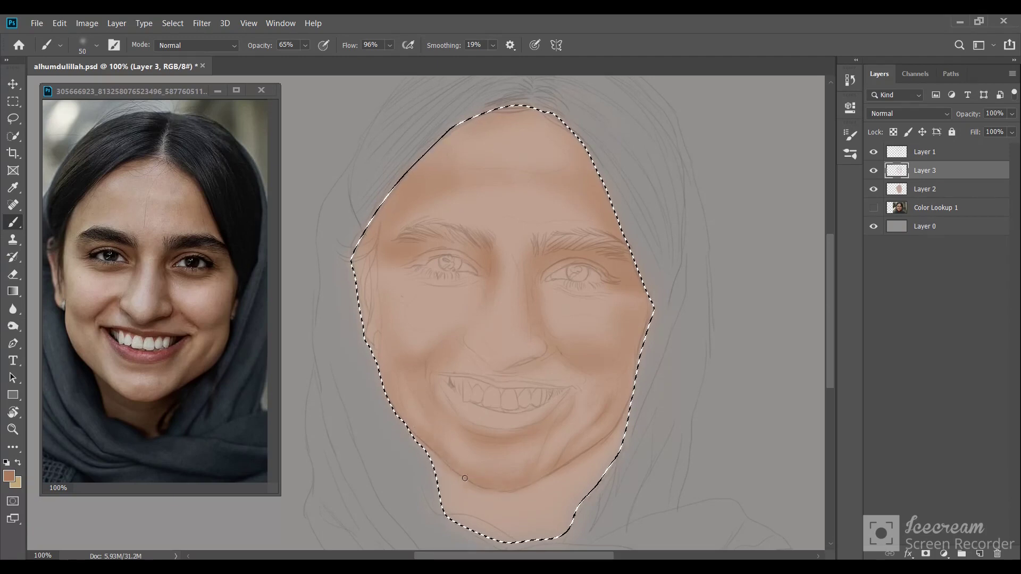
Step: Partly erase the excess shading around the lower right cheek and chin with a smaller eraser
{"action": "key", "text": "e"}
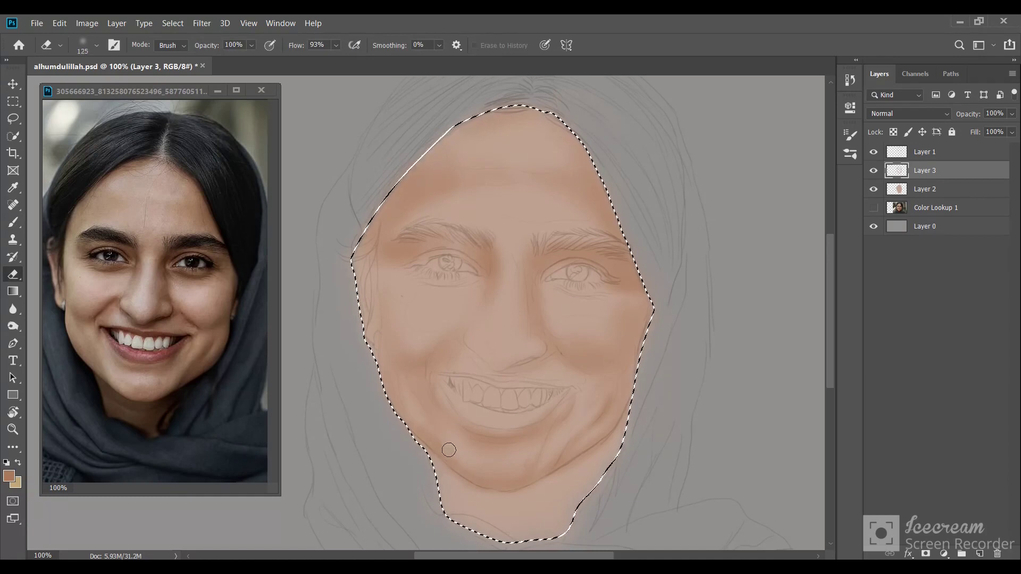
{"action": "key", "text": "bracketleft"}
{"action": "key", "text": "bracketleft"}
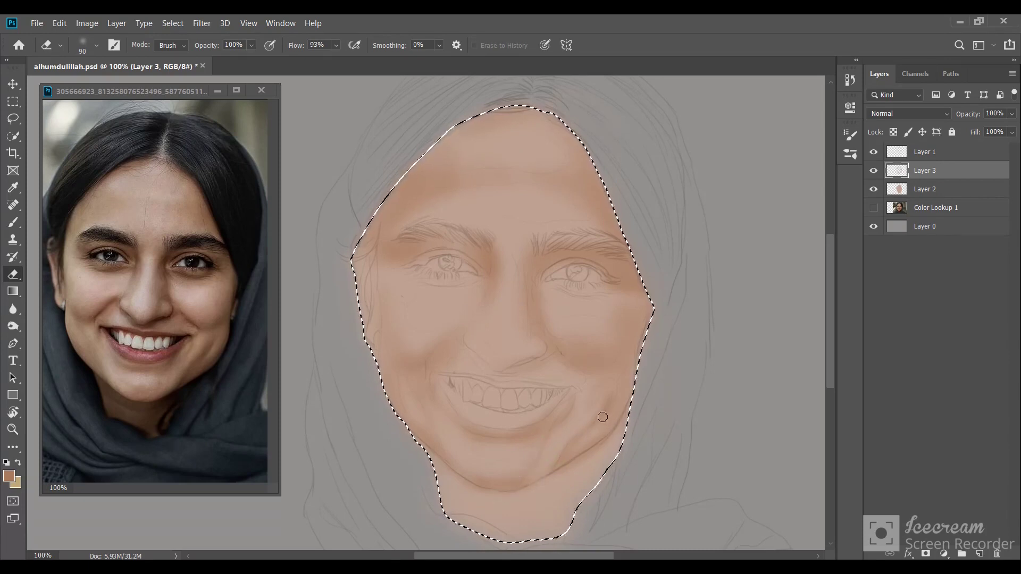
{"action": "key", "text": "bracketleft"}
{"action": "key", "text": "bracketleft"}
{"action": "key", "text": "bracketleft"}
{"action": "key", "text": "b"}
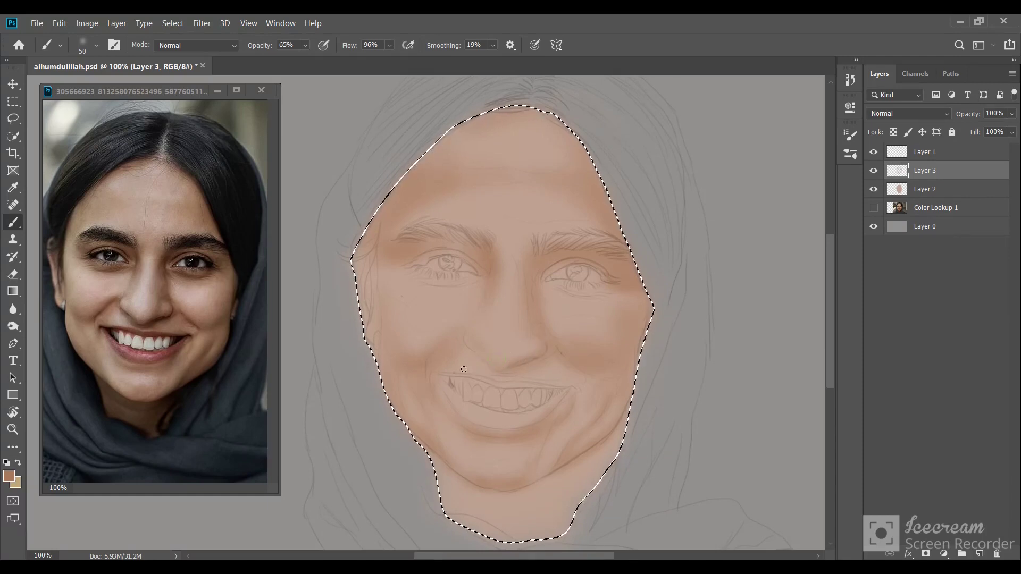
Step: Set the paint colour to brown 714834 from the reference photo and resize the brush for shading
{"action": "left_click", "coordinate": [10, 481]}
{"action": "left_click", "coordinate": [189, 321]}
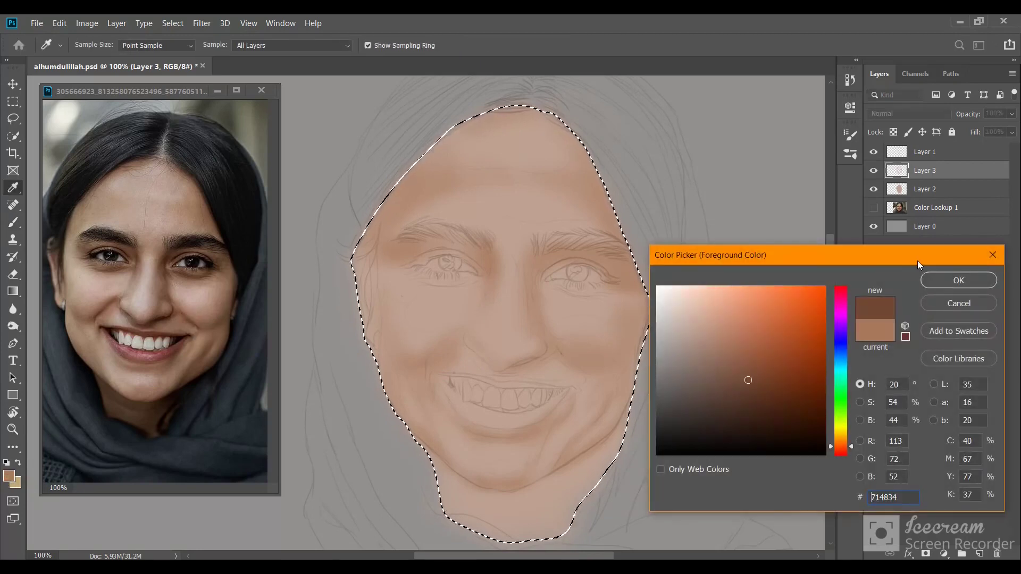
{"action": "key", "text": "Return"}
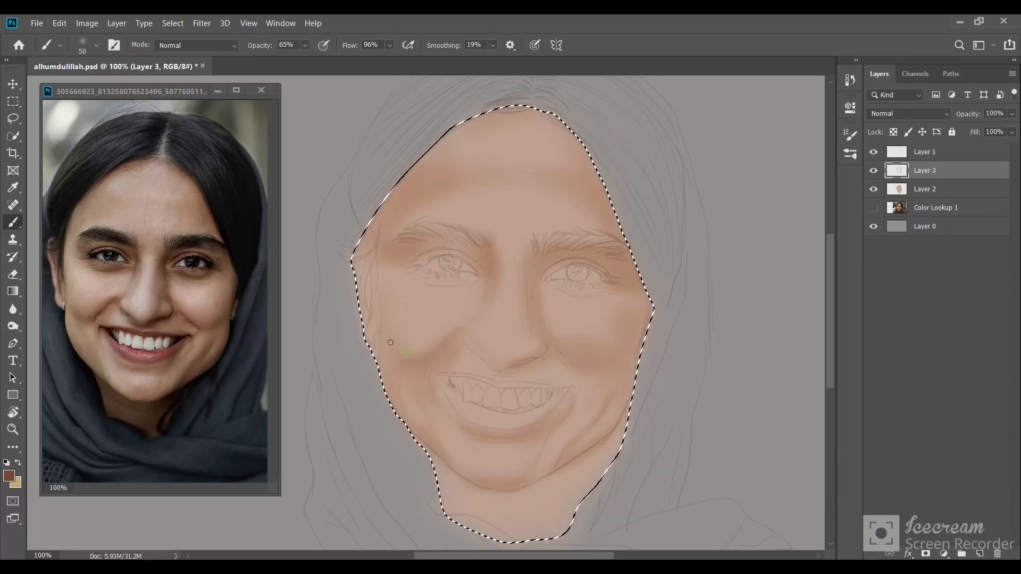
{"action": "key", "text": "bracketright"}
{"action": "key", "text": "bracketright"}
{"action": "key", "text": "bracketleft"}
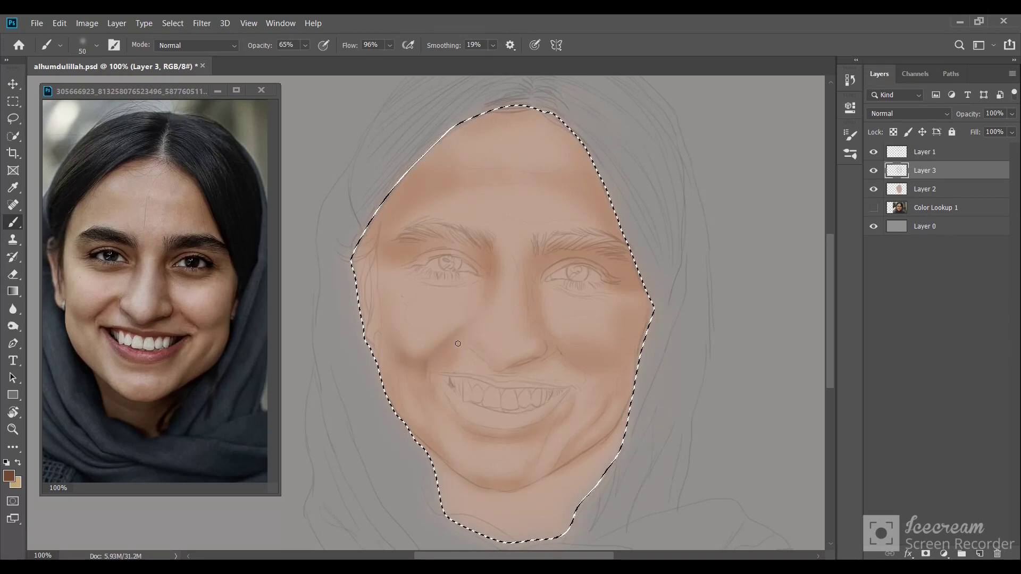
{"action": "key", "text": "ctrl"}
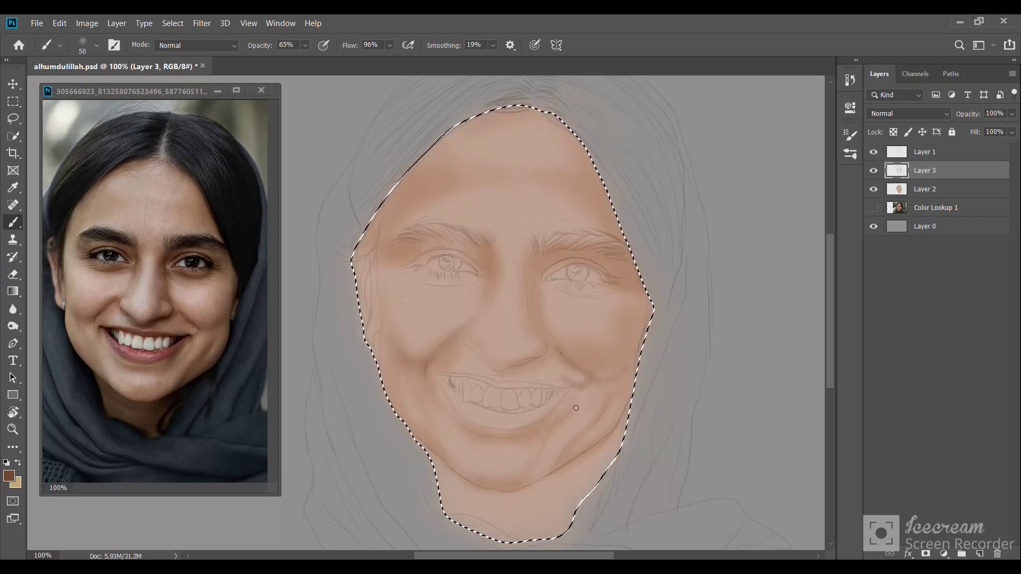
Step: Set the paint colour to a warmer brown sampled from the reference photo's cheek
{"action": "left_click", "coordinate": [9, 477]}
{"action": "left_click", "coordinate": [195, 318]}
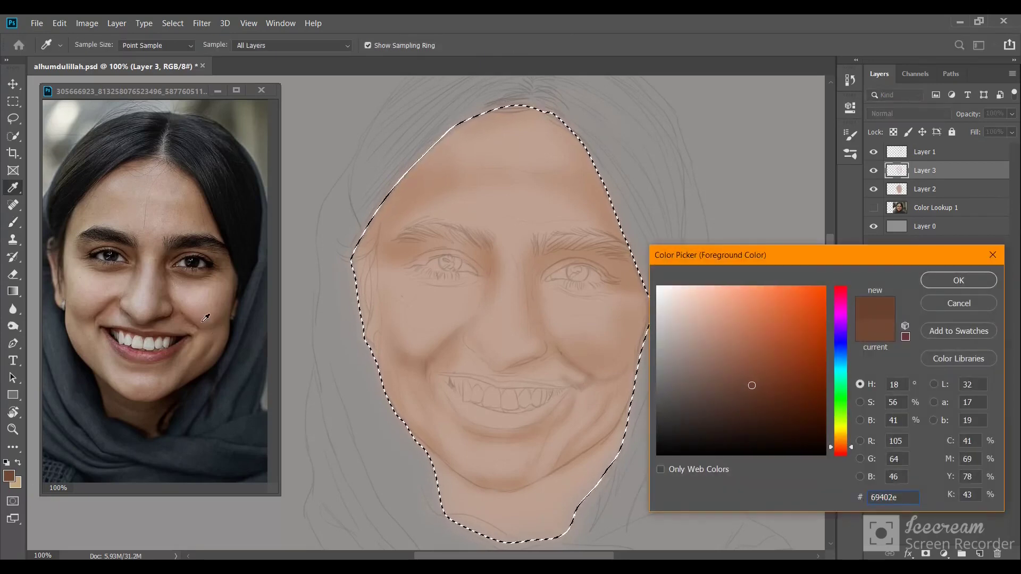
{"action": "left_click", "coordinate": [196, 362]}
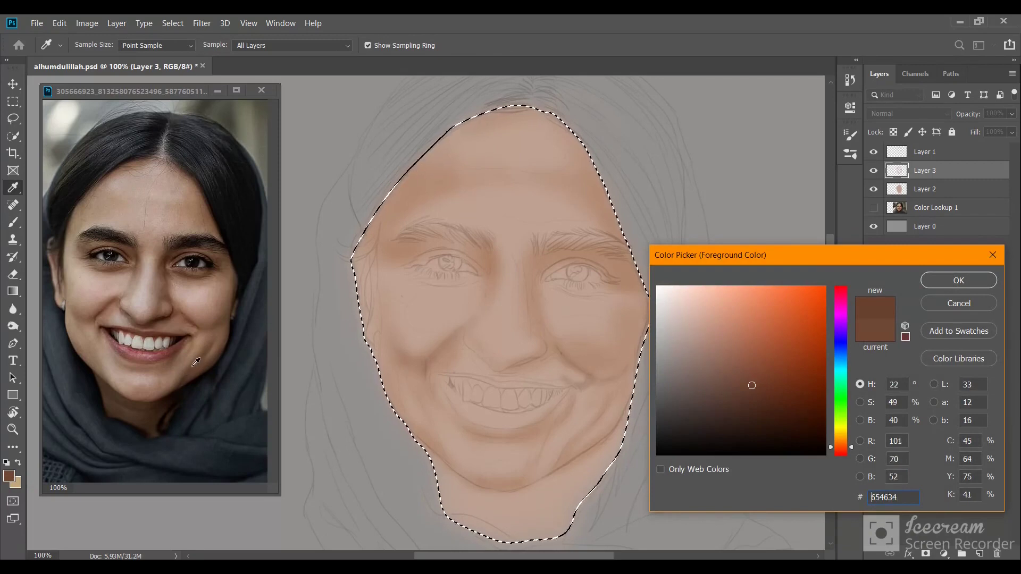
{"action": "left_click", "coordinate": [755, 379]}
{"action": "left_click", "coordinate": [936, 282]}
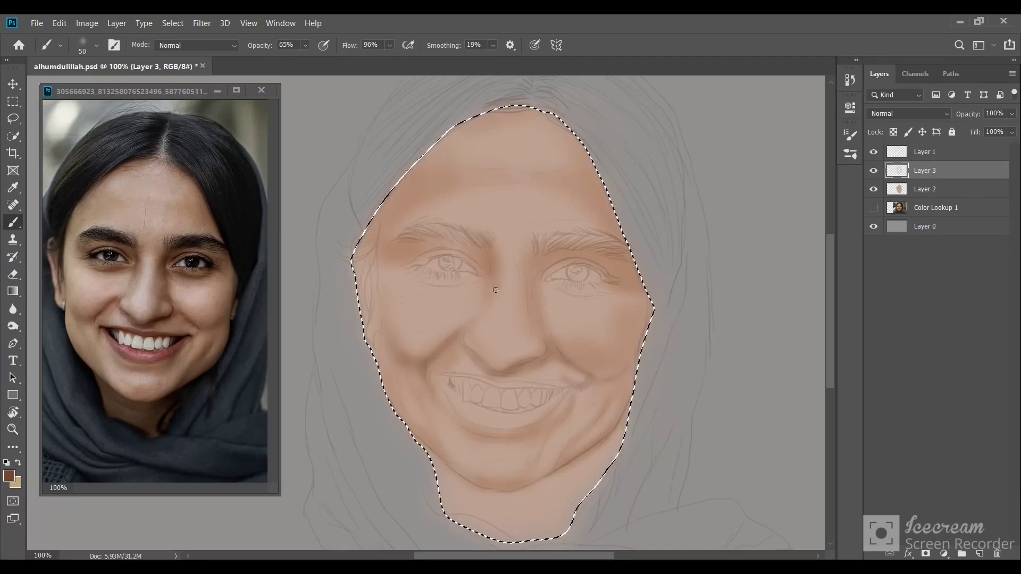
Step: At 200% zoom with a smaller brush, shade between the eyes, the nose bridge, and the left eye's corners
{"action": "key", "text": "ctrl+plus"}
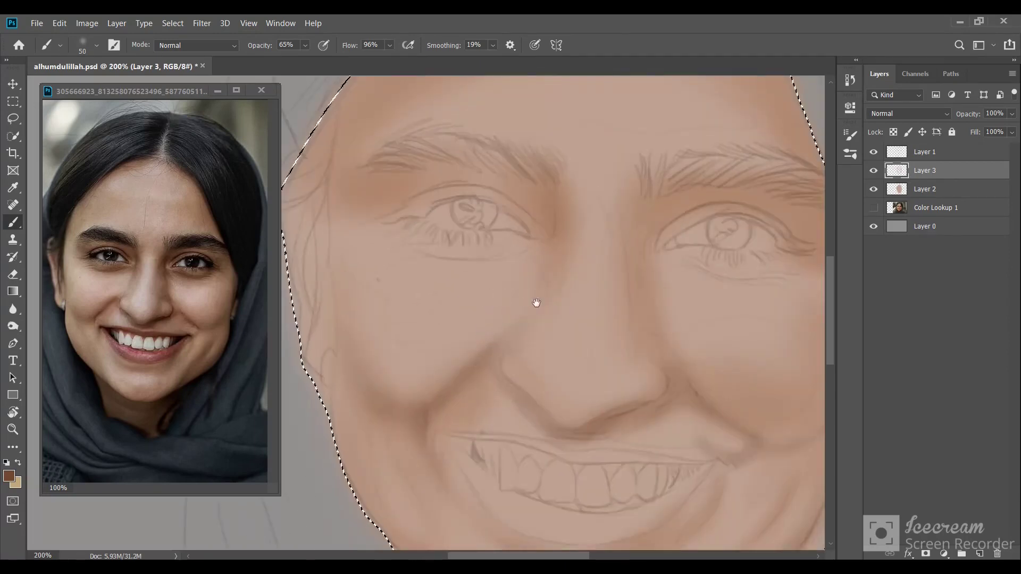
{"action": "key", "text": "ctrl+d"}
{"action": "mouse_move", "coordinate": [468, 317]}
{"action": "left_mouse_down"}
{"action": "mouse_move", "coordinate": [470, 263]}
{"action": "mouse_move", "coordinate": [506, 267]}
{"action": "left_mouse_up"}
{"action": "key", "text": "ctrl+shift+d"}
{"action": "key", "text": "bracketleft"}
{"action": "key", "text": "bracketleft"}
{"action": "key", "text": "bracketleft"}
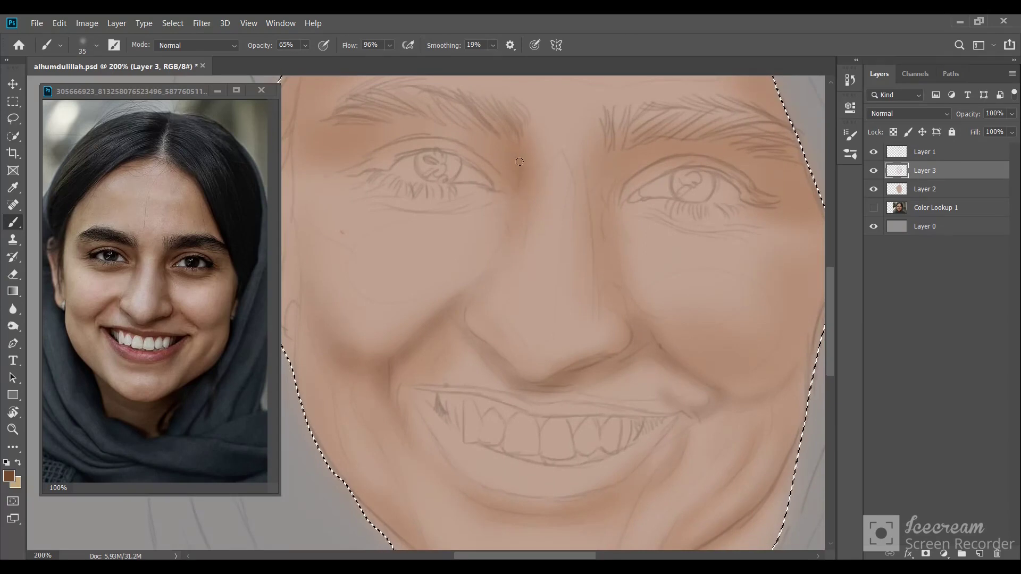
{"action": "left_click_drag", "start_coordinate": [522, 137], "coordinate": [518, 207]}
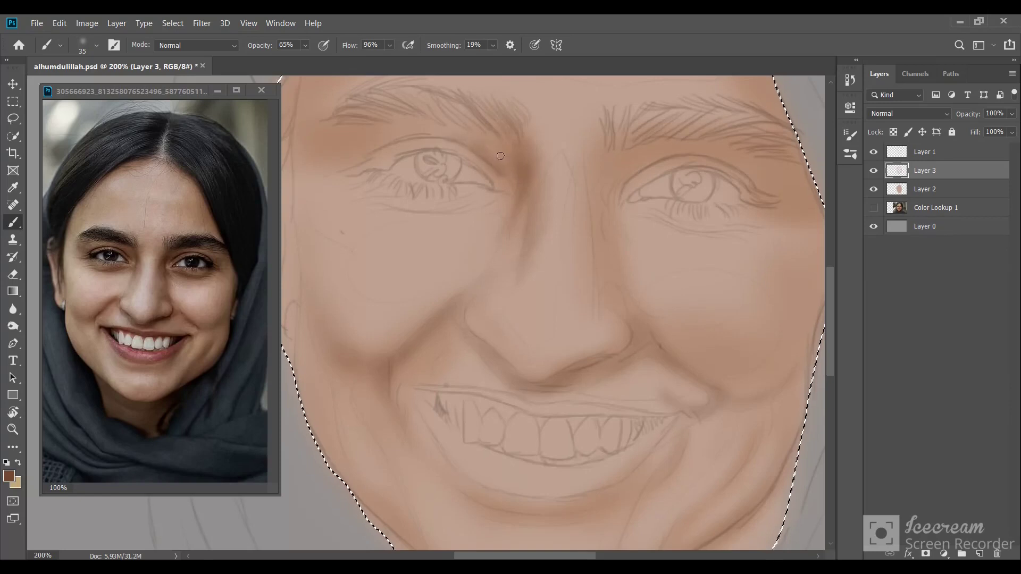
{"action": "mouse_move", "coordinate": [495, 155]}
{"action": "left_mouse_down"}
{"action": "mouse_move", "coordinate": [515, 169]}
{"action": "mouse_move", "coordinate": [503, 175]}
{"action": "left_mouse_up"}
{"action": "mouse_move", "coordinate": [319, 135]}
{"action": "left_mouse_down"}
{"action": "mouse_move", "coordinate": [331, 136]}
{"action": "mouse_move", "coordinate": [329, 157]}
{"action": "mouse_move", "coordinate": [351, 158]}
{"action": "mouse_move", "coordinate": [344, 166]}
{"action": "left_mouse_up"}
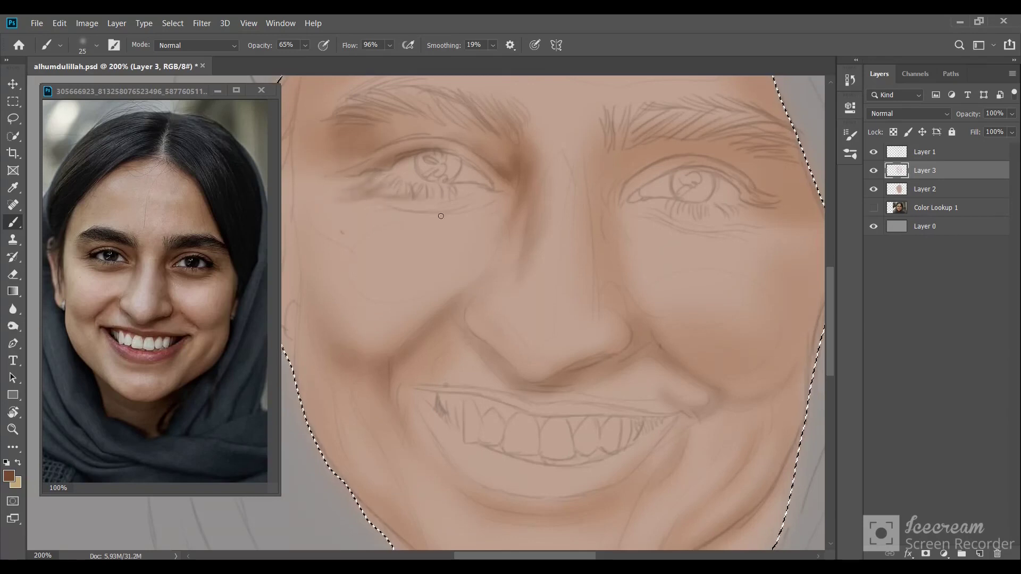
Step: Paint a brown shadow under the left lower eyelid and darken the nostril shadow
{"action": "left_click_drag", "start_coordinate": [382, 204], "coordinate": [445, 215]}
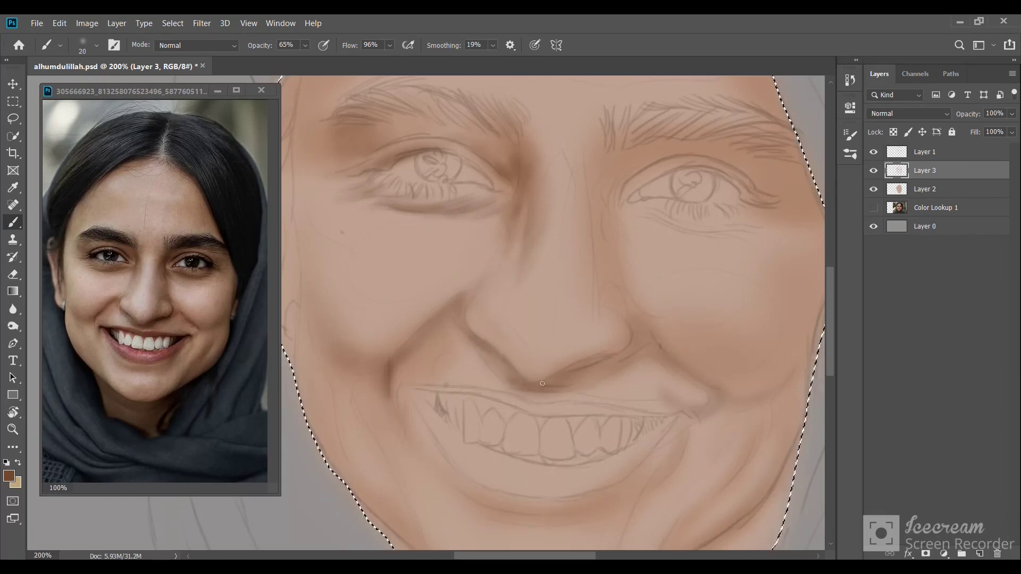
{"action": "left_click_drag", "start_coordinate": [606, 359], "coordinate": [569, 370]}
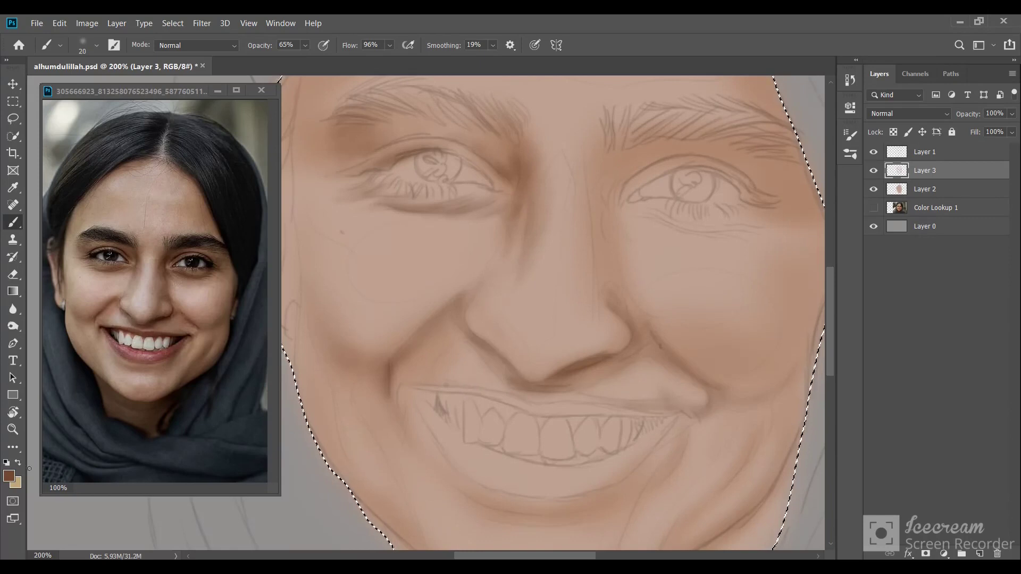
Step: Pick a brown paint colour, enlarge the brush to 35 px, and shade under the right lower lid
{"action": "left_click", "coordinate": [9, 476]}
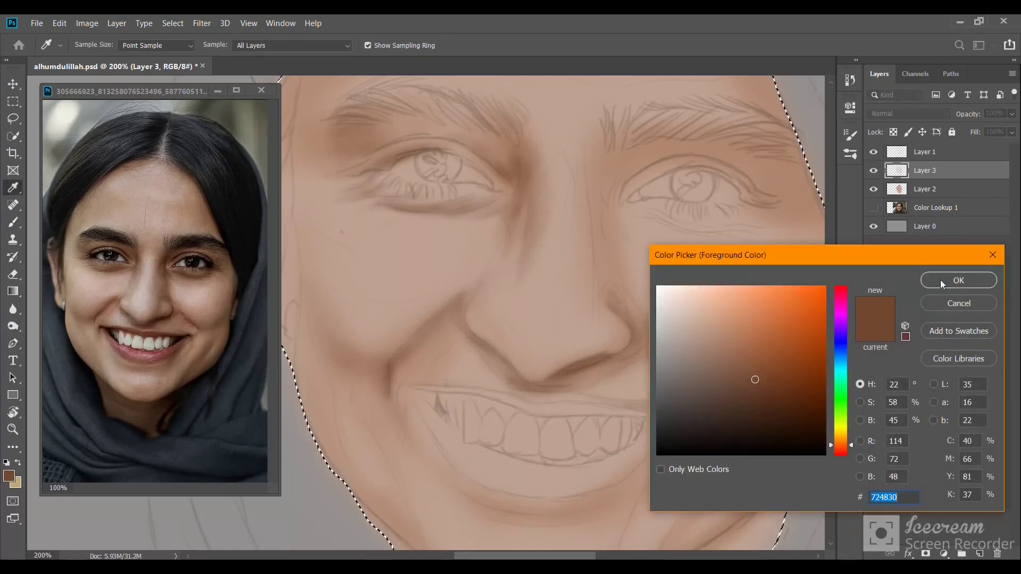
{"action": "left_click", "coordinate": [941, 280]}
{"action": "key", "text": "bracketright"}
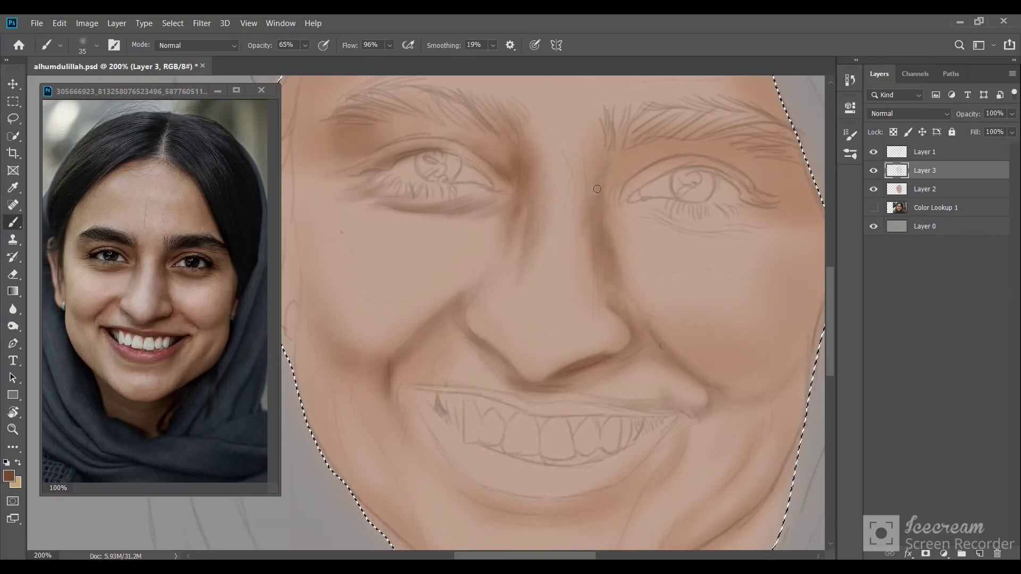
{"action": "key", "text": "bracketright"}
{"action": "key", "text": "bracketright"}
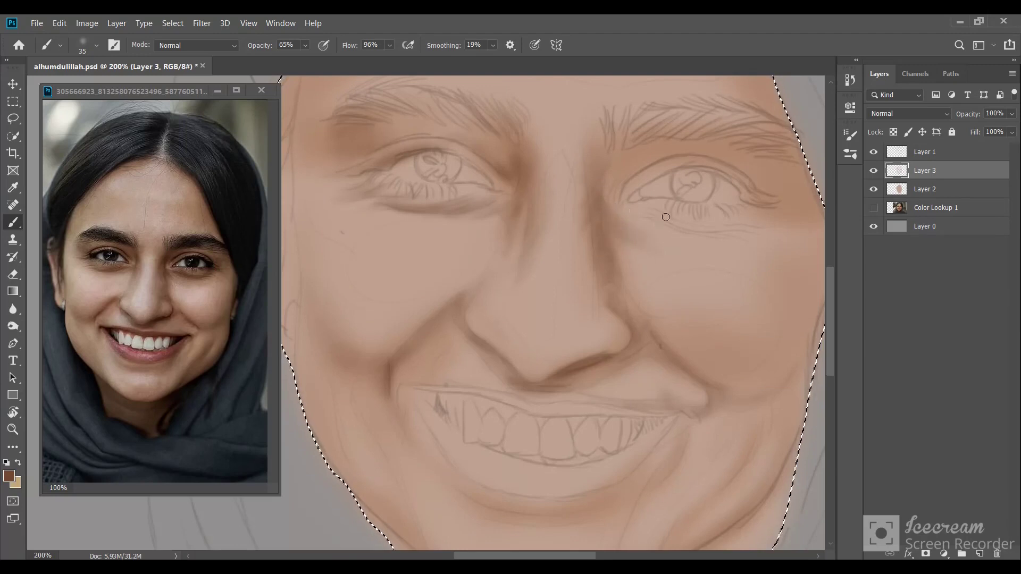
{"action": "left_click_drag", "start_coordinate": [652, 215], "coordinate": [750, 217]}
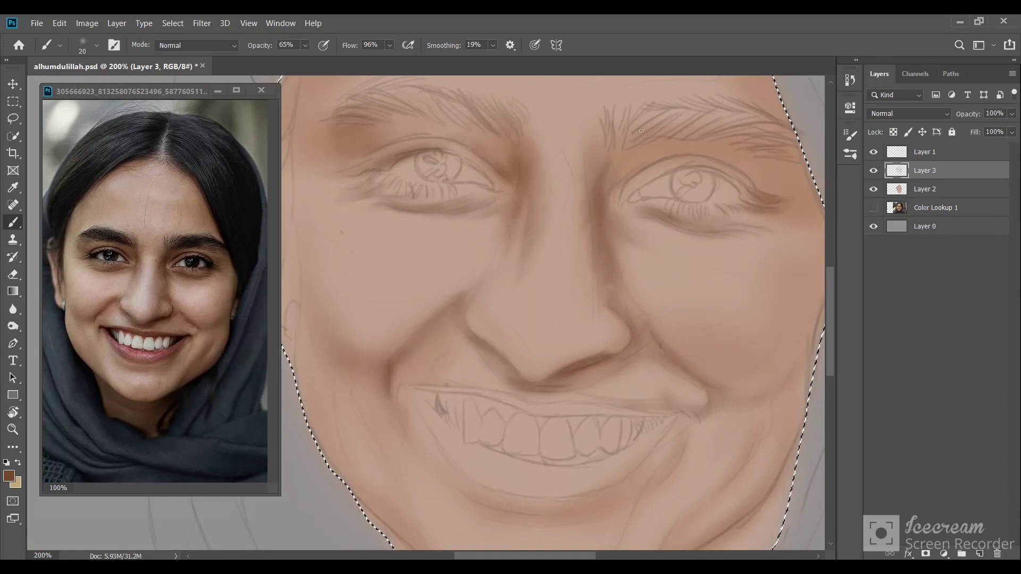
Step: With a 45 px brush, soften the brown shading under the right lower eyelid
{"action": "key", "text": "bracketright"}
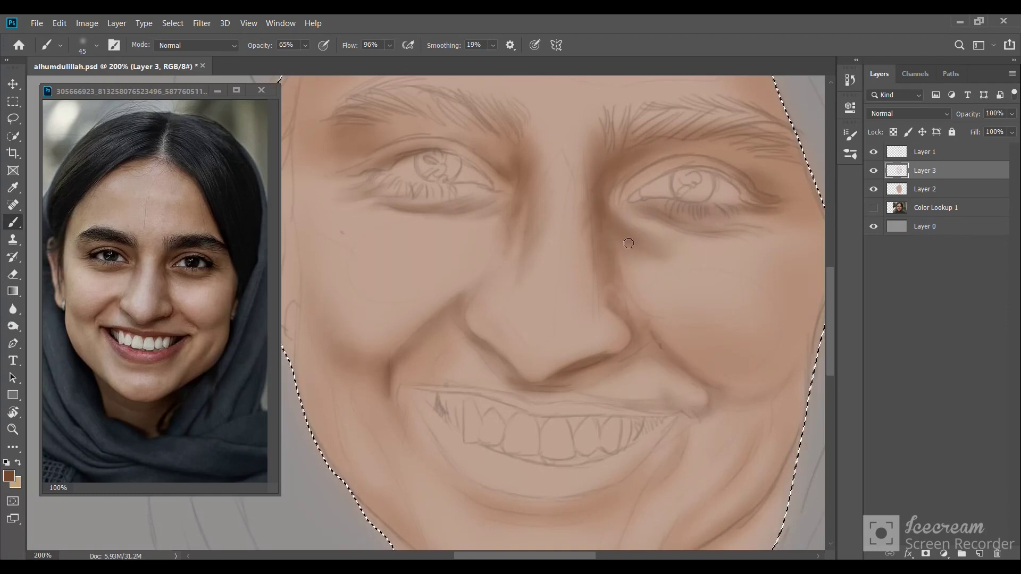
{"action": "left_click_drag", "start_coordinate": [660, 233], "coordinate": [686, 232]}
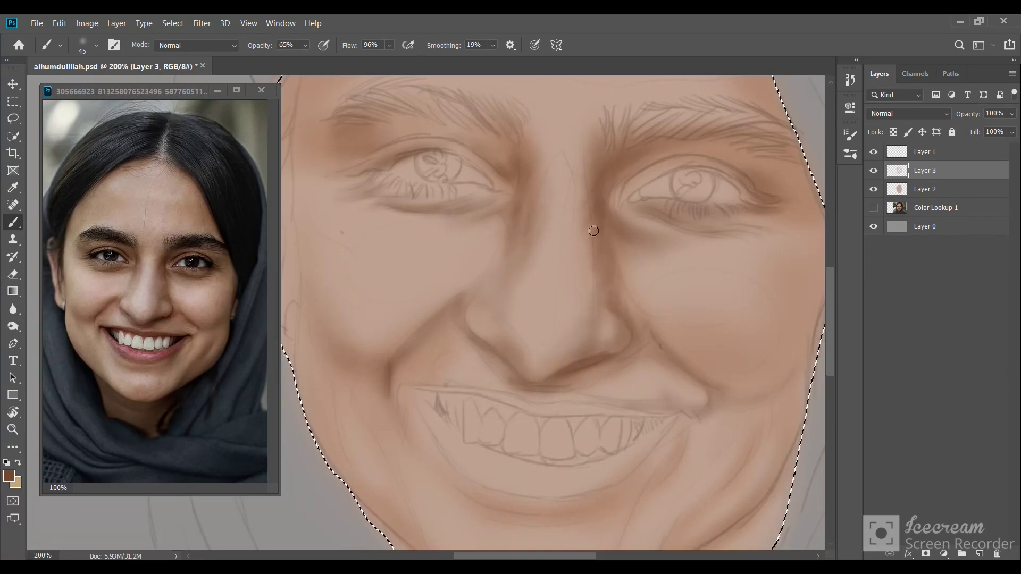
{"action": "key", "text": "bracketright"}
{"action": "key", "text": "bracketright"}
{"action": "key", "text": "bracketright"}
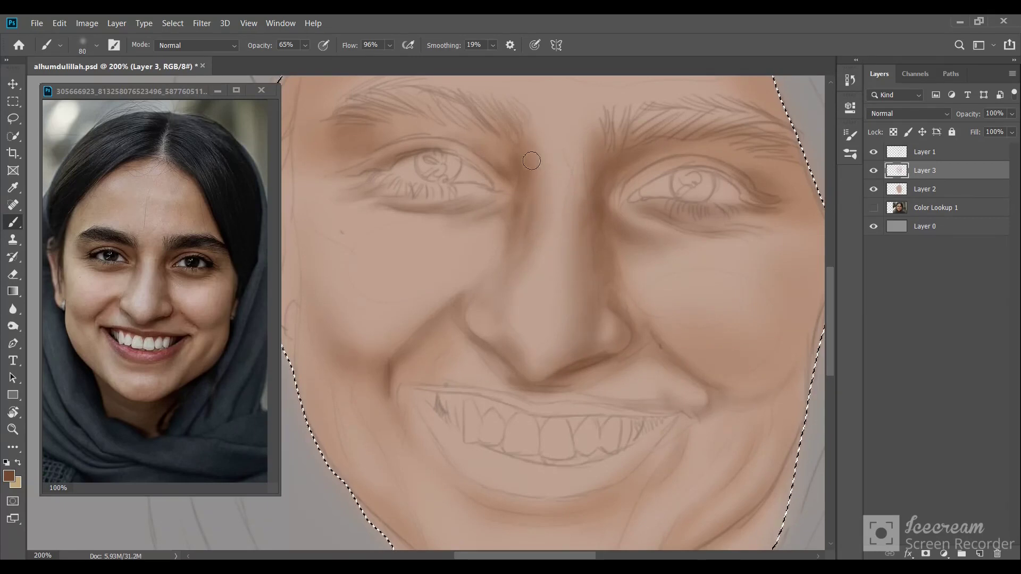
{"action": "scroll", "coordinate": [540, 183], "scroll_direction": "up", "scroll_amount": 2}
Step: Shade brown along the left eyebrow and the inner end of the right eyebrow
{"action": "scroll", "coordinate": [541, 182], "scroll_direction": "up", "scroll_amount": 1}
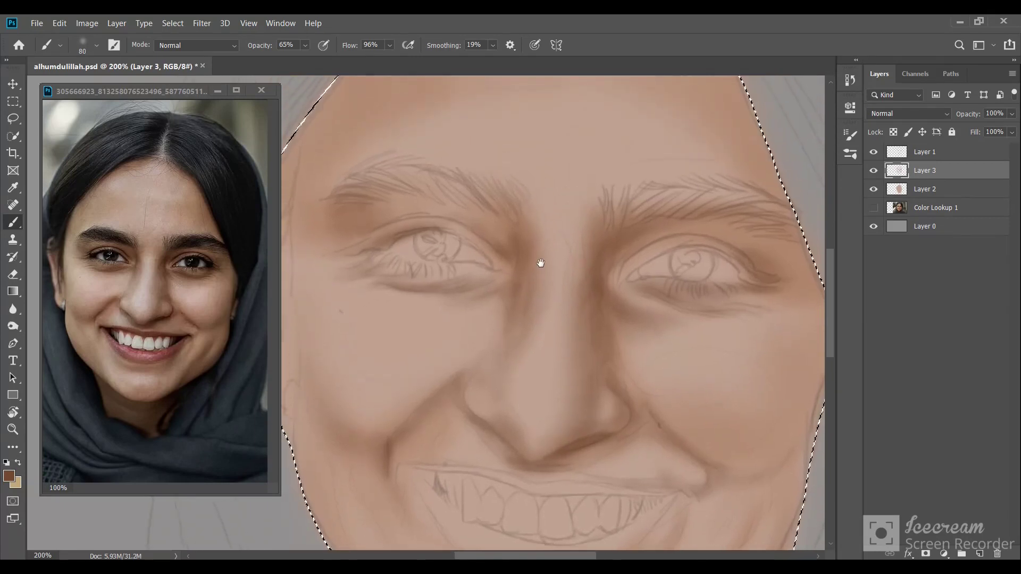
{"action": "mouse_move", "coordinate": [481, 188]}
{"action": "left_mouse_down"}
{"action": "mouse_move", "coordinate": [456, 171]}
{"action": "mouse_move", "coordinate": [387, 160]}
{"action": "mouse_move", "coordinate": [526, 193]}
{"action": "mouse_move", "coordinate": [394, 162]}
{"action": "mouse_move", "coordinate": [404, 173]}
{"action": "left_mouse_up"}
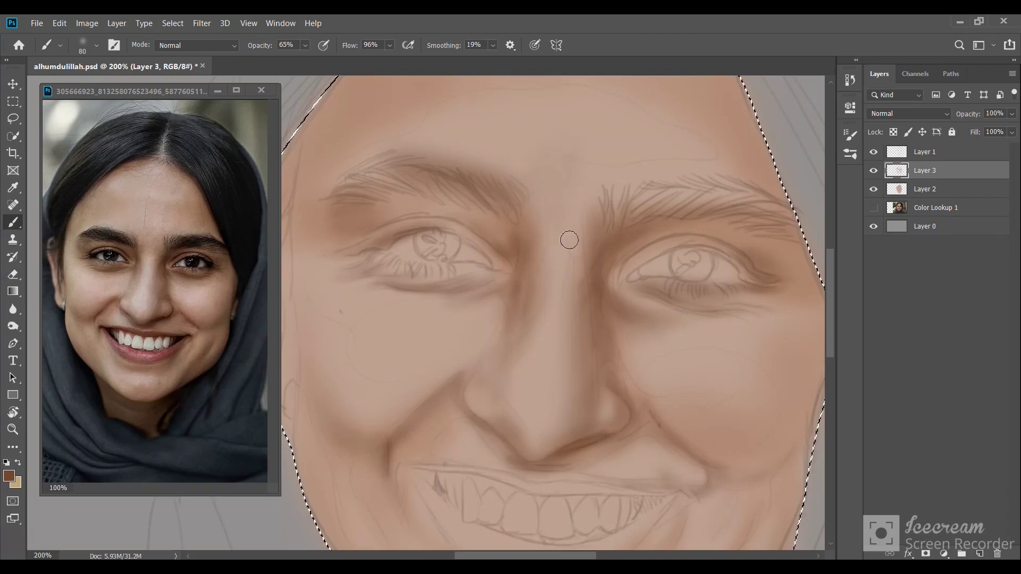
{"action": "mouse_move", "coordinate": [589, 224]}
{"action": "left_mouse_down"}
{"action": "mouse_move", "coordinate": [650, 174]}
{"action": "mouse_move", "coordinate": [796, 201]}
{"action": "mouse_move", "coordinate": [729, 188]}
{"action": "left_mouse_up"}
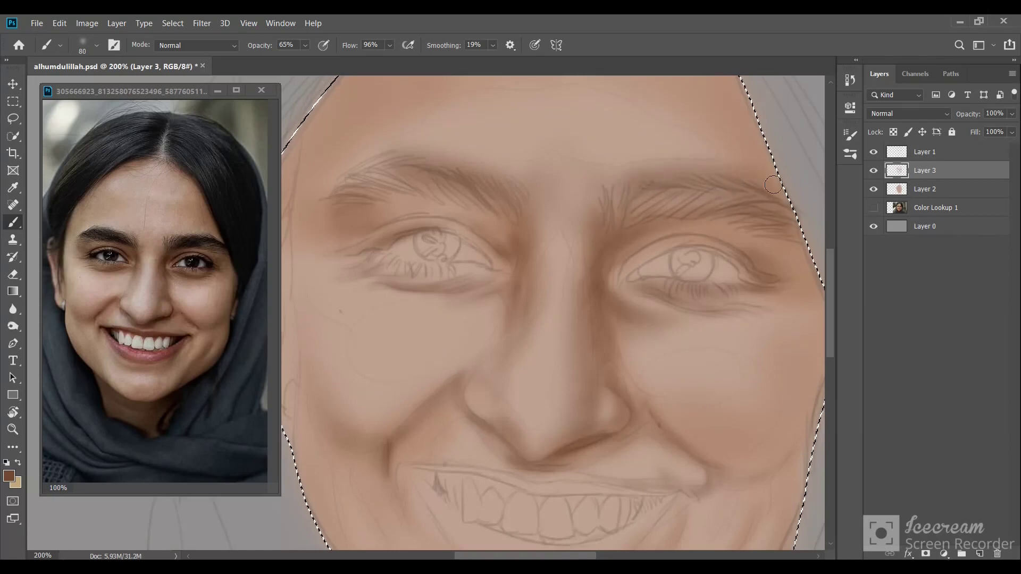
Step: Undo a stray stroke and repaint the skin shading along the forehead's edge
{"action": "key", "text": "ctrl+d"}
{"action": "mouse_move", "coordinate": [605, 274]}
{"action": "left_mouse_down"}
{"action": "mouse_move", "coordinate": [609, 410]}
{"action": "mouse_move", "coordinate": [621, 421]}
{"action": "left_mouse_up"}
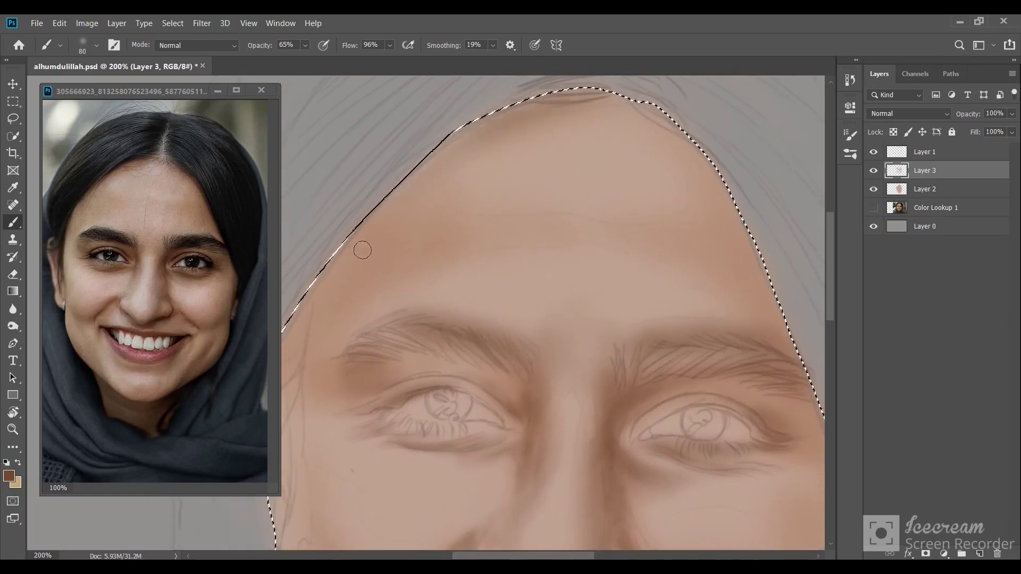
{"action": "key", "text": "ctrl+z"}
{"action": "mouse_move", "coordinate": [692, 115]}
{"action": "left_mouse_down"}
{"action": "mouse_move", "coordinate": [742, 241]}
{"action": "mouse_move", "coordinate": [475, 133]}
{"action": "mouse_move", "coordinate": [418, 142]}
{"action": "mouse_move", "coordinate": [313, 311]}
{"action": "mouse_move", "coordinate": [499, 202]}
{"action": "mouse_move", "coordinate": [756, 313]}
{"action": "mouse_move", "coordinate": [652, 278]}
{"action": "mouse_move", "coordinate": [661, 240]}
{"action": "mouse_move", "coordinate": [714, 223]}
{"action": "mouse_move", "coordinate": [773, 306]}
{"action": "left_mouse_up"}
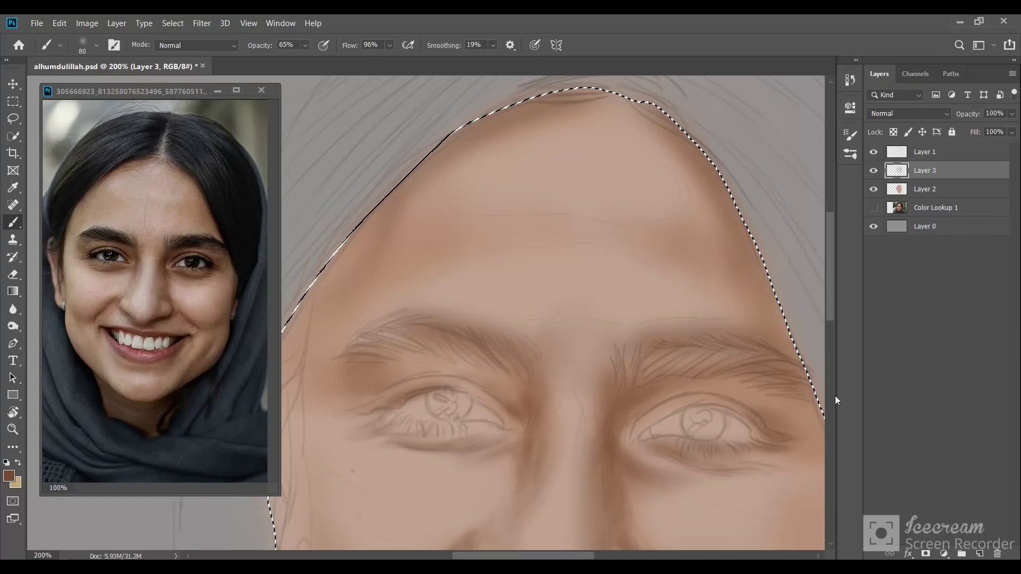
{"action": "left_click_drag", "start_coordinate": [835, 404], "coordinate": [623, 193]}
{"action": "mouse_move", "coordinate": [583, 326]}
{"action": "left_mouse_down"}
{"action": "mouse_move", "coordinate": [629, 264]}
{"action": "mouse_move", "coordinate": [608, 235]}
{"action": "left_mouse_up"}
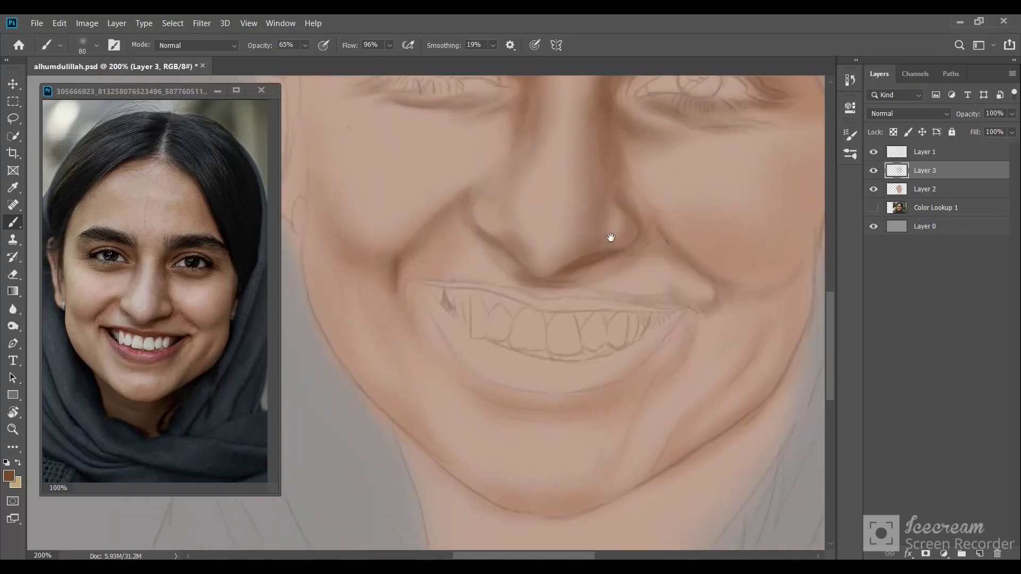
Step: Darken the shadows under the chin, the lower-left chin, and along both jaw edges
{"action": "mouse_move", "coordinate": [418, 390]}
{"action": "left_mouse_down"}
{"action": "mouse_move", "coordinate": [422, 468]}
{"action": "mouse_move", "coordinate": [436, 484]}
{"action": "mouse_move", "coordinate": [440, 413]}
{"action": "mouse_move", "coordinate": [509, 525]}
{"action": "mouse_move", "coordinate": [561, 433]}
{"action": "mouse_move", "coordinate": [629, 532]}
{"action": "mouse_move", "coordinate": [699, 482]}
{"action": "mouse_move", "coordinate": [742, 380]}
{"action": "mouse_move", "coordinate": [588, 465]}
{"action": "mouse_move", "coordinate": [445, 467]}
{"action": "mouse_move", "coordinate": [433, 444]}
{"action": "mouse_move", "coordinate": [434, 388]}
{"action": "left_mouse_up"}
{"action": "key", "text": "bracketleft"}
{"action": "key", "text": "bracketleft"}
{"action": "key", "text": "bracketleft"}
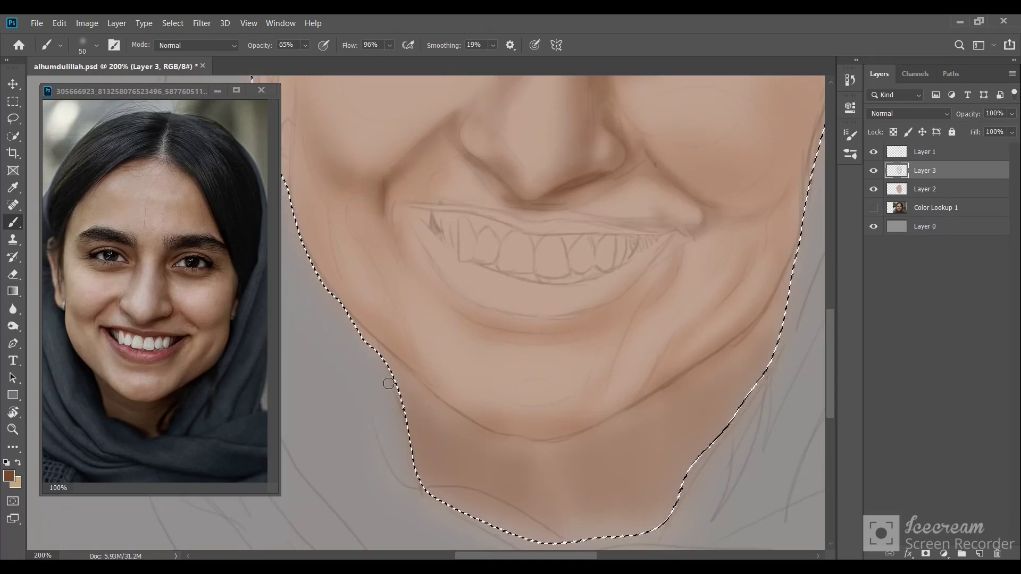
{"action": "left_click_drag", "start_coordinate": [489, 446], "coordinate": [553, 450]}
{"action": "mouse_move", "coordinate": [425, 452]}
{"action": "left_mouse_down"}
{"action": "mouse_move", "coordinate": [449, 470]}
{"action": "mouse_move", "coordinate": [531, 464]}
{"action": "mouse_move", "coordinate": [458, 424]}
{"action": "left_mouse_up"}
{"action": "left_click_drag", "start_coordinate": [703, 400], "coordinate": [584, 430]}
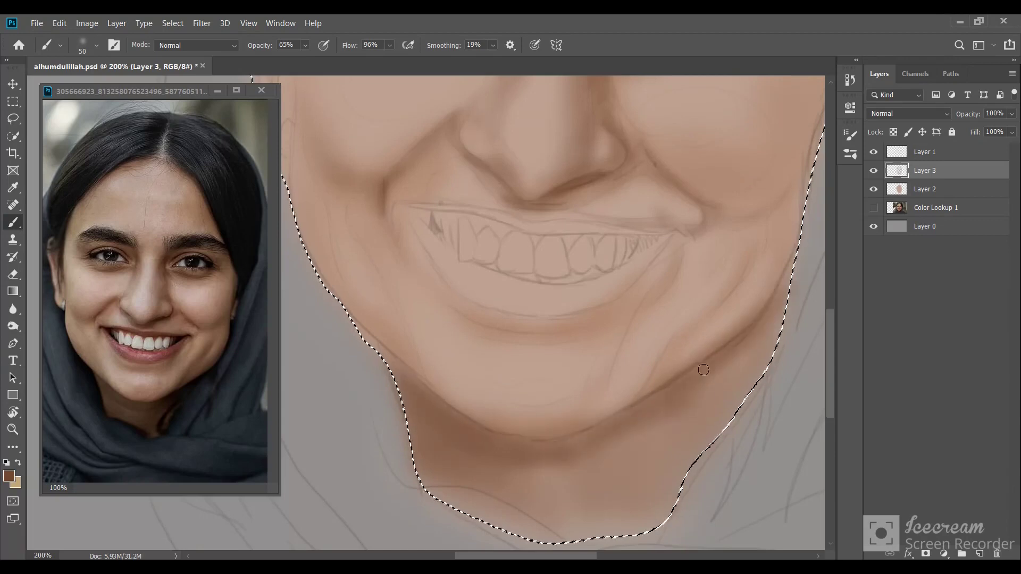
{"action": "mouse_move", "coordinate": [659, 481]}
{"action": "left_mouse_down"}
{"action": "mouse_move", "coordinate": [697, 378]}
{"action": "mouse_move", "coordinate": [782, 287]}
{"action": "left_mouse_up"}
{"action": "key", "text": "bracketright"}
{"action": "key", "text": "bracketright"}
{"action": "key", "text": "bracketright"}
{"action": "mouse_move", "coordinate": [577, 484]}
{"action": "left_mouse_down"}
{"action": "mouse_move", "coordinate": [699, 436]}
{"action": "mouse_move", "coordinate": [503, 500]}
{"action": "mouse_move", "coordinate": [486, 482]}
{"action": "mouse_move", "coordinate": [444, 470]}
{"action": "mouse_move", "coordinate": [442, 508]}
{"action": "mouse_move", "coordinate": [495, 487]}
{"action": "mouse_move", "coordinate": [539, 490]}
{"action": "mouse_move", "coordinate": [667, 421]}
{"action": "mouse_move", "coordinate": [446, 463]}
{"action": "mouse_move", "coordinate": [412, 404]}
{"action": "mouse_move", "coordinate": [750, 353]}
{"action": "mouse_move", "coordinate": [481, 489]}
{"action": "mouse_move", "coordinate": [598, 498]}
{"action": "left_mouse_up"}
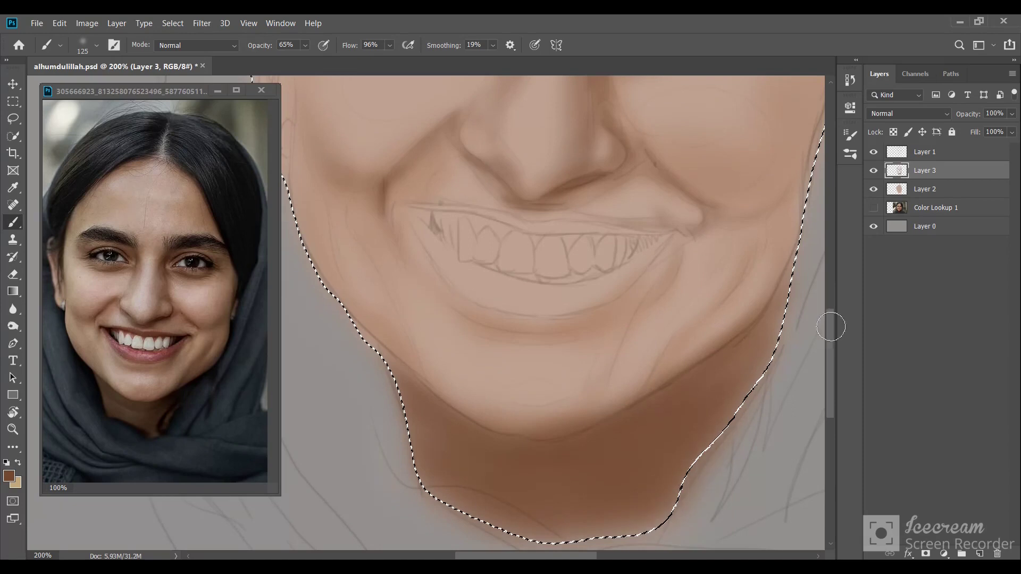
{"action": "left_click_drag", "start_coordinate": [801, 316], "coordinate": [773, 265]}
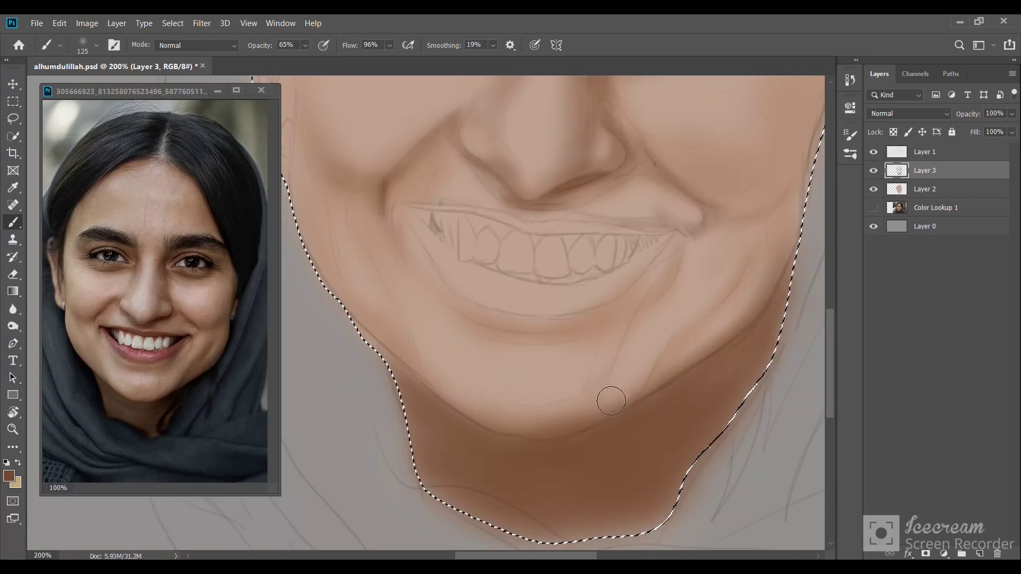
Step: Sample a darker shadow brown from the reference photo and return to a slightly smaller brush
{"action": "key", "text": "e"}
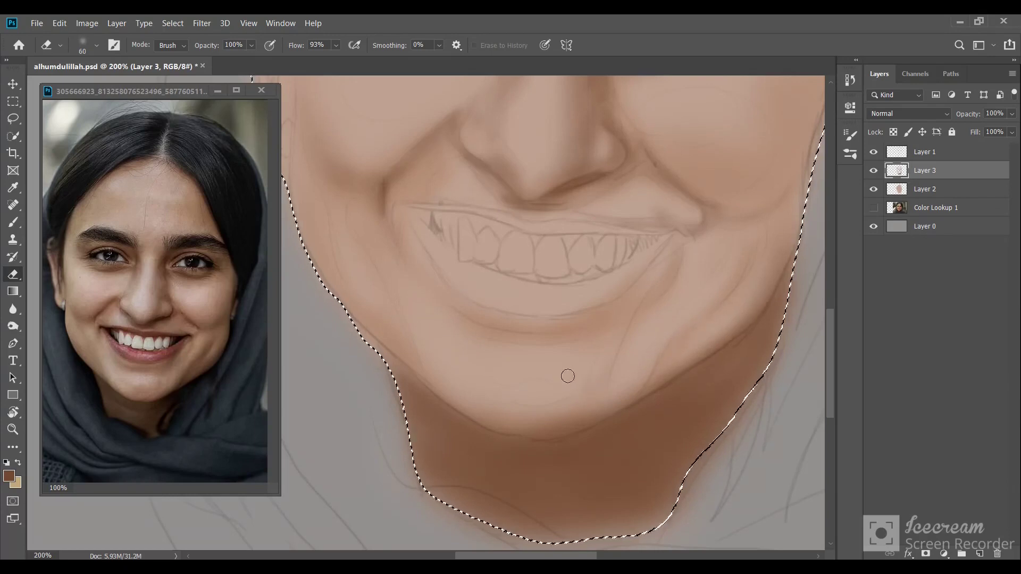
{"action": "left_click", "coordinate": [9, 476]}
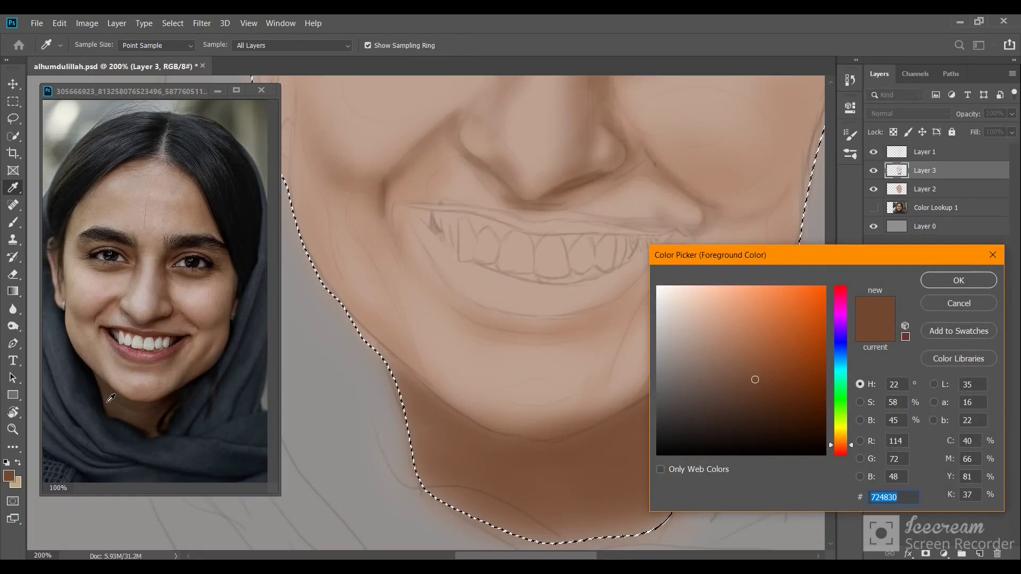
{"action": "left_click", "coordinate": [109, 398]}
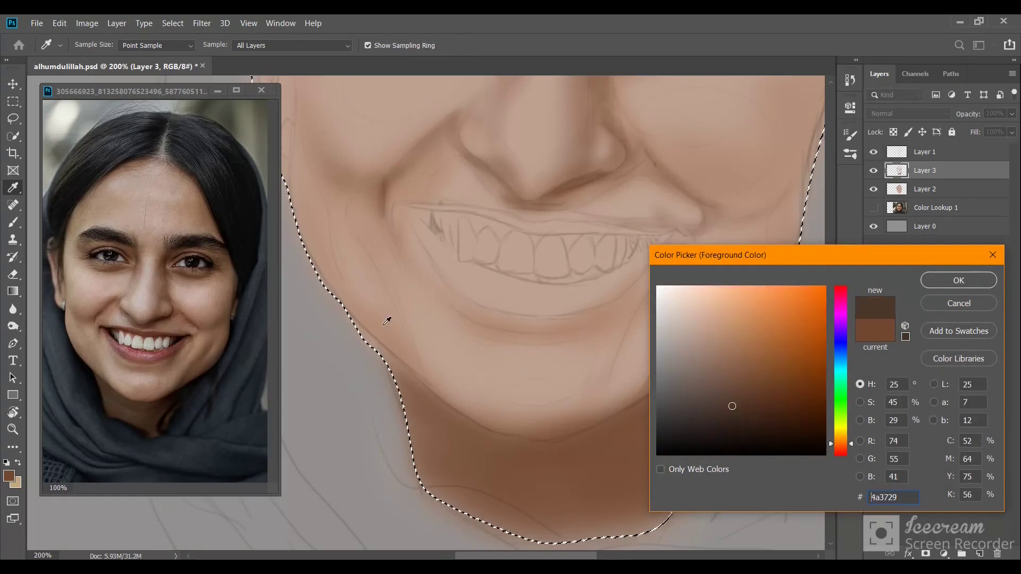
{"action": "left_click", "coordinate": [136, 411]}
{"action": "left_click", "coordinate": [952, 280]}
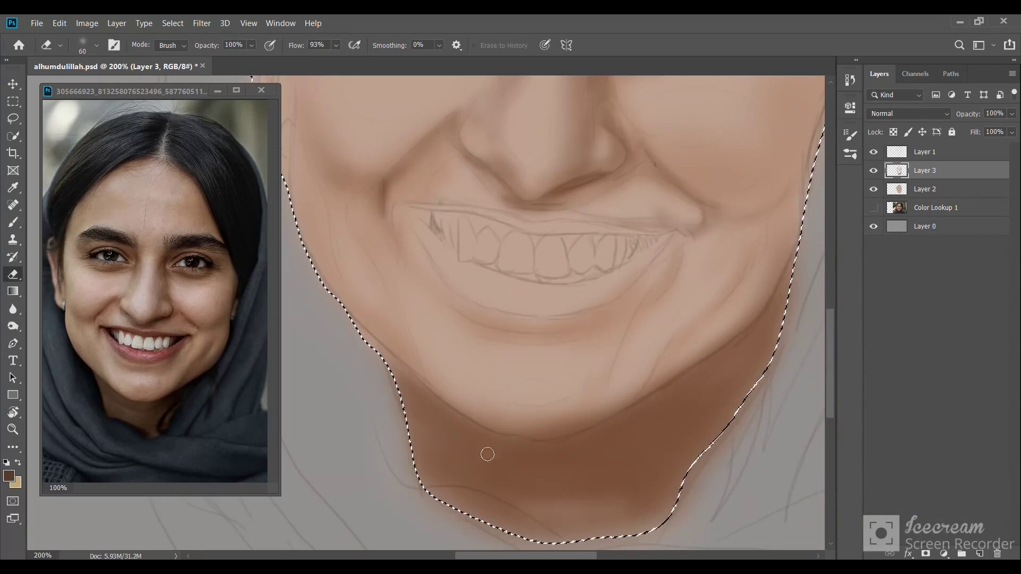
{"action": "key", "text": "b"}
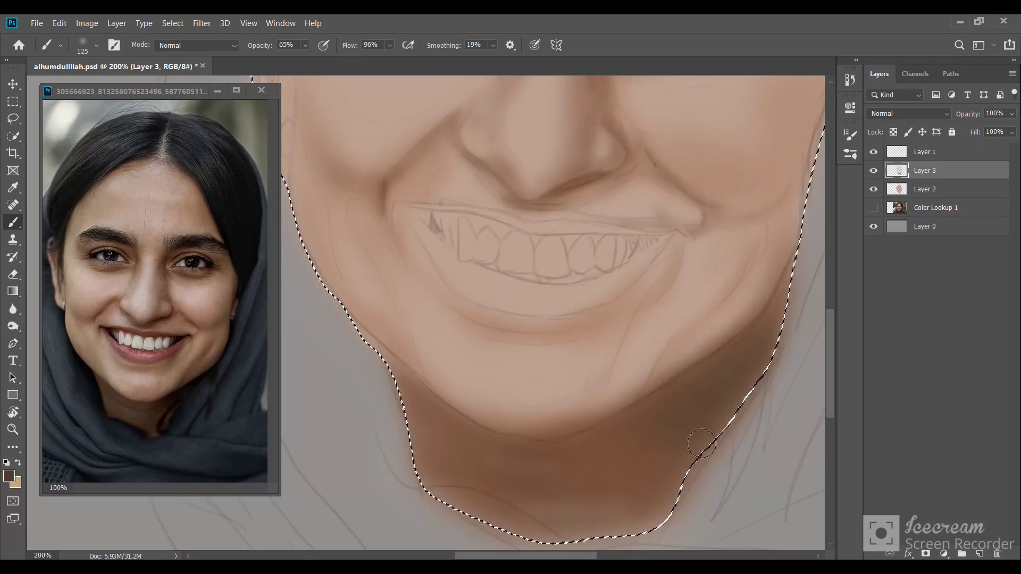
{"action": "key", "text": "bracketleft"}
{"action": "key", "text": "bracketleft"}
{"action": "key", "text": "bracketleft"}
{"action": "key", "text": "bracketleft"}
{"action": "key", "text": "bracketleft"}
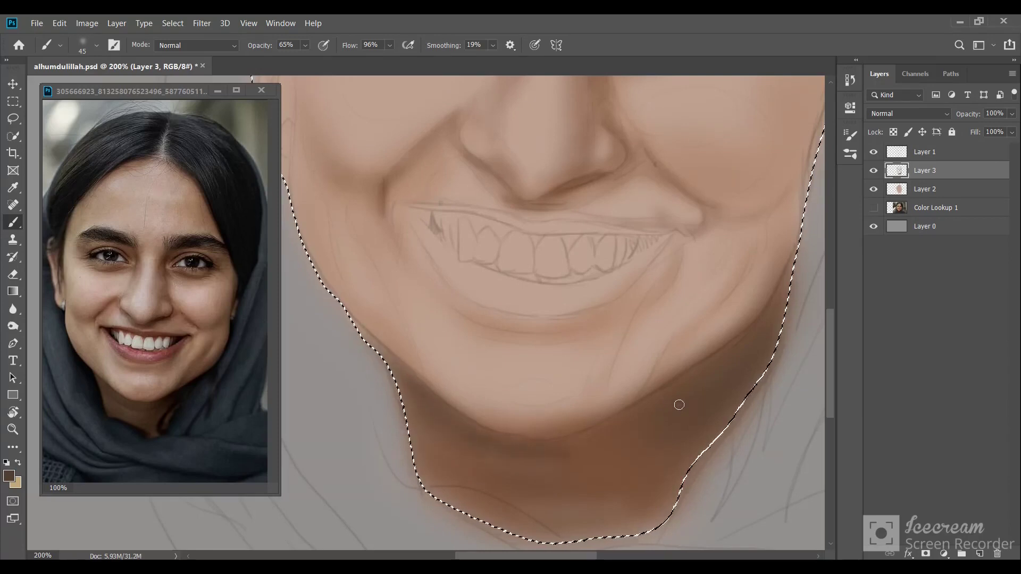
{"action": "mouse_move", "coordinate": [611, 323]}
{"action": "left_mouse_down"}
{"action": "mouse_move", "coordinate": [623, 396]}
{"action": "mouse_move", "coordinate": [666, 419]}
{"action": "left_mouse_up"}
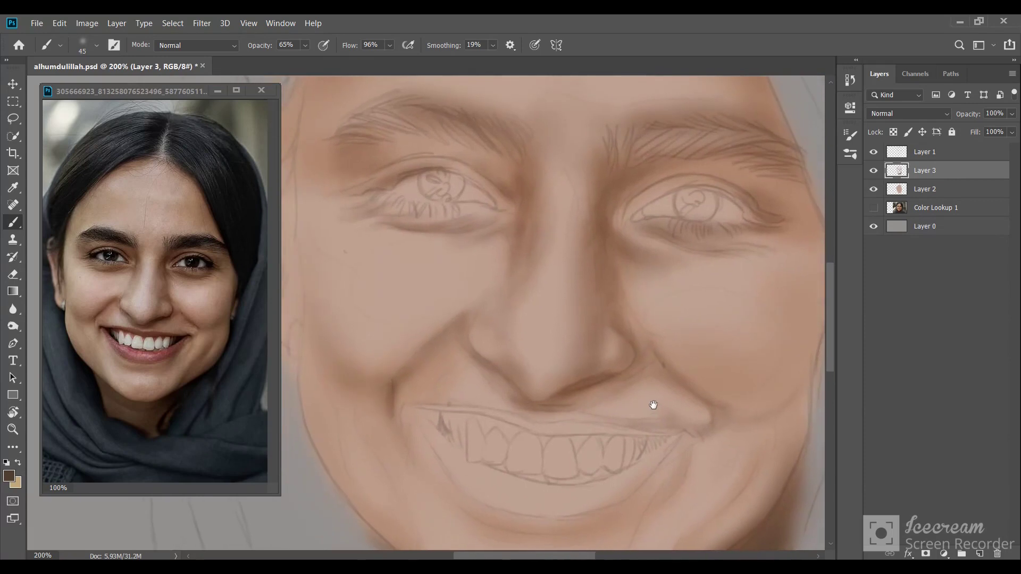
{"action": "key", "text": "ctrl+shift+d"}
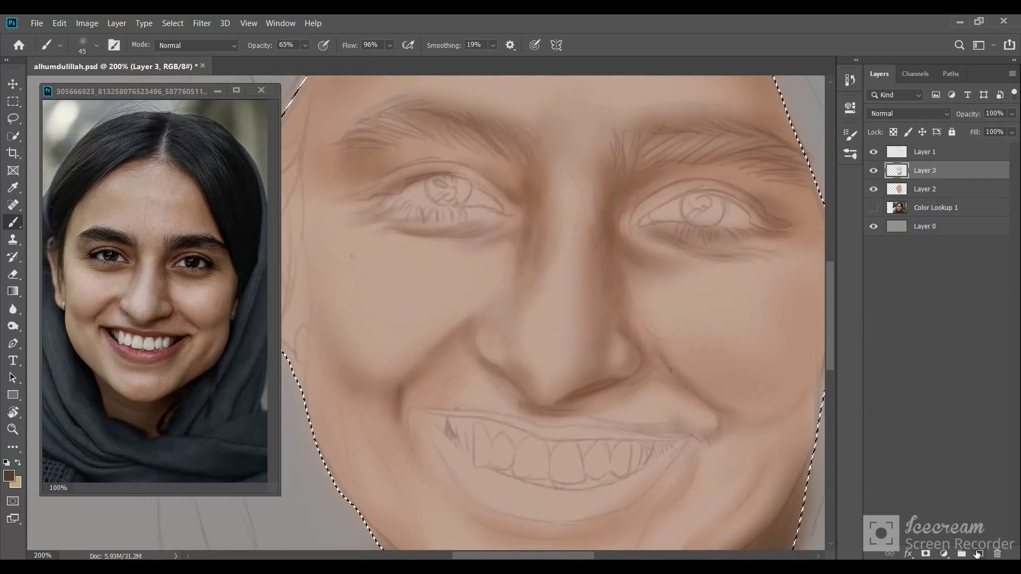
Step: Add Layer 4 above Layer 3 and sample a dark brown from the reference photo
{"action": "left_click", "coordinate": [978, 555]}
{"action": "key", "text": "i"}
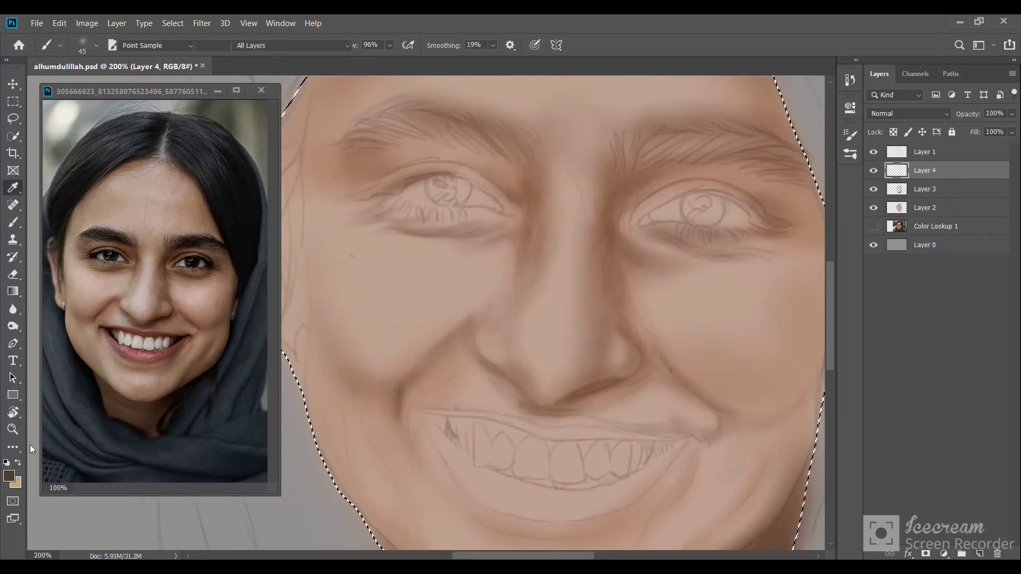
{"action": "left_click", "coordinate": [9, 476]}
{"action": "left_click", "coordinate": [225, 259]}
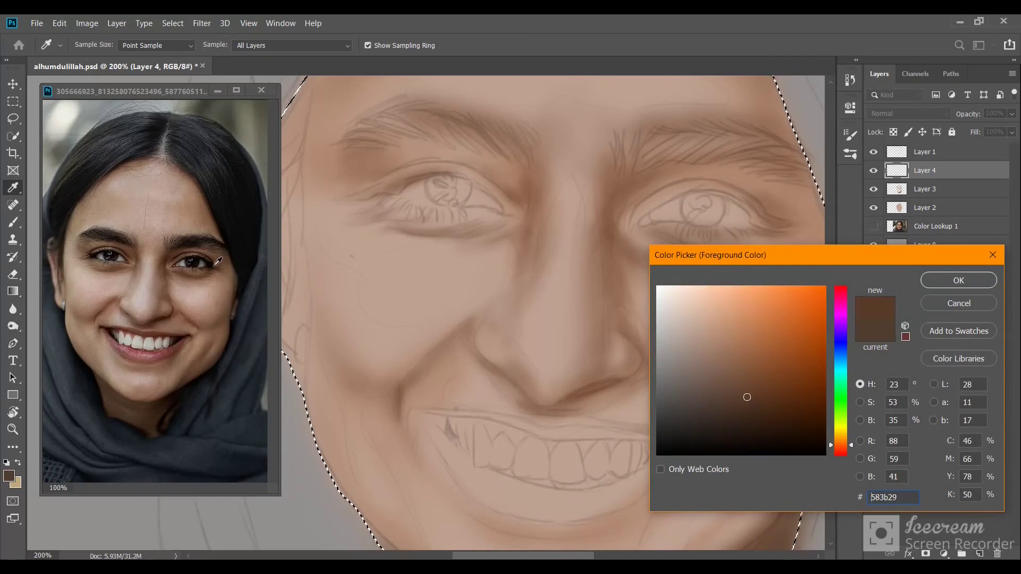
{"action": "left_click", "coordinate": [216, 263]}
{"action": "left_click", "coordinate": [939, 285]}
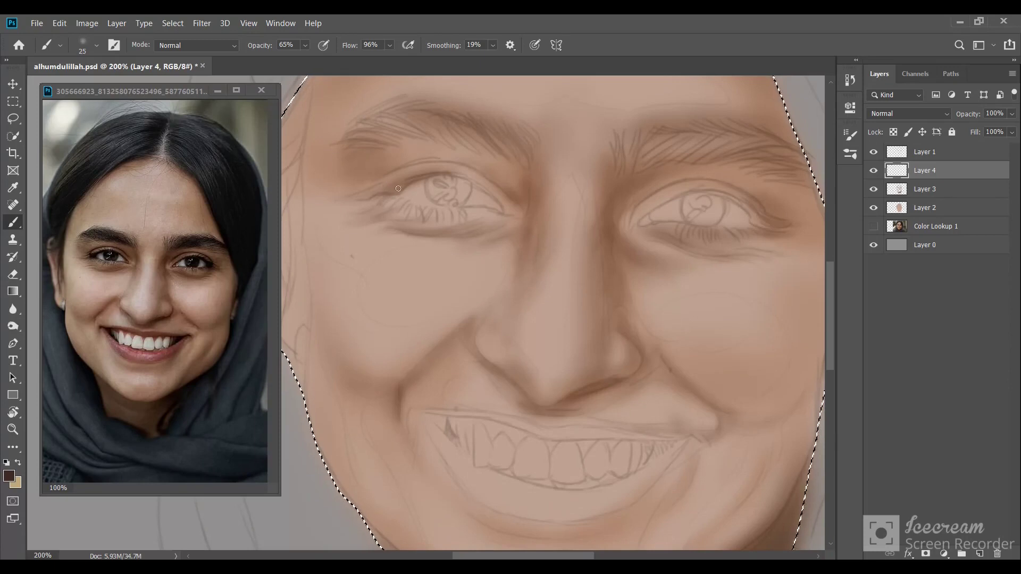
Step: With a smaller brush, darken the upper eyelid lines of both eyes
{"action": "key", "text": "bracketleft"}
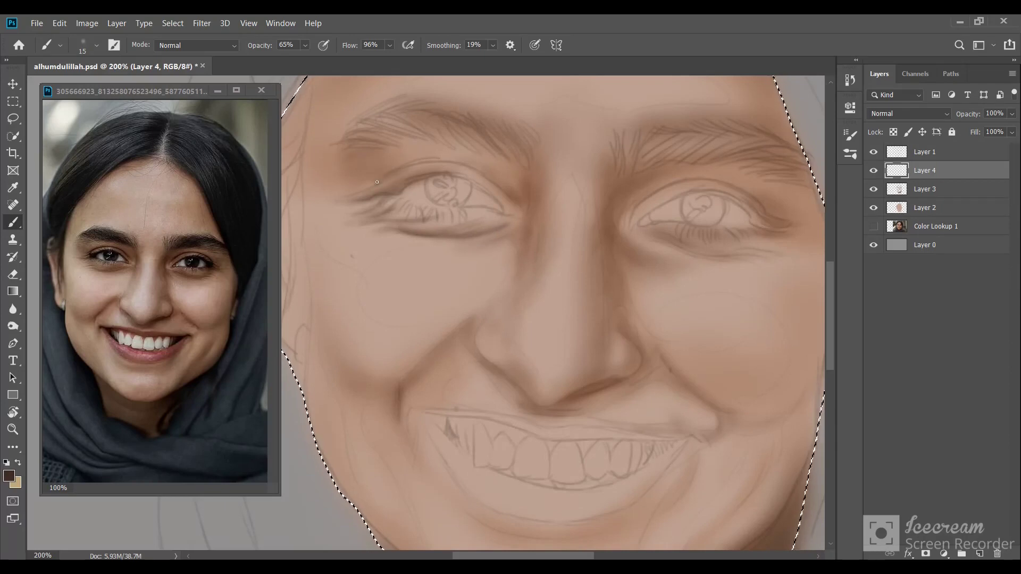
{"action": "left_click_drag", "start_coordinate": [408, 168], "coordinate": [465, 165]}
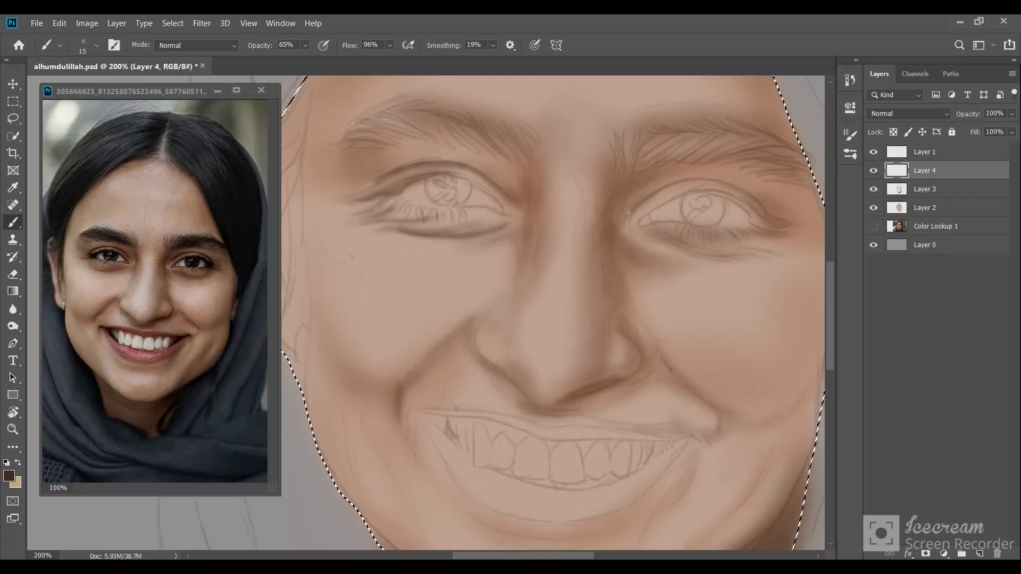
{"action": "left_click_drag", "start_coordinate": [672, 186], "coordinate": [707, 183]}
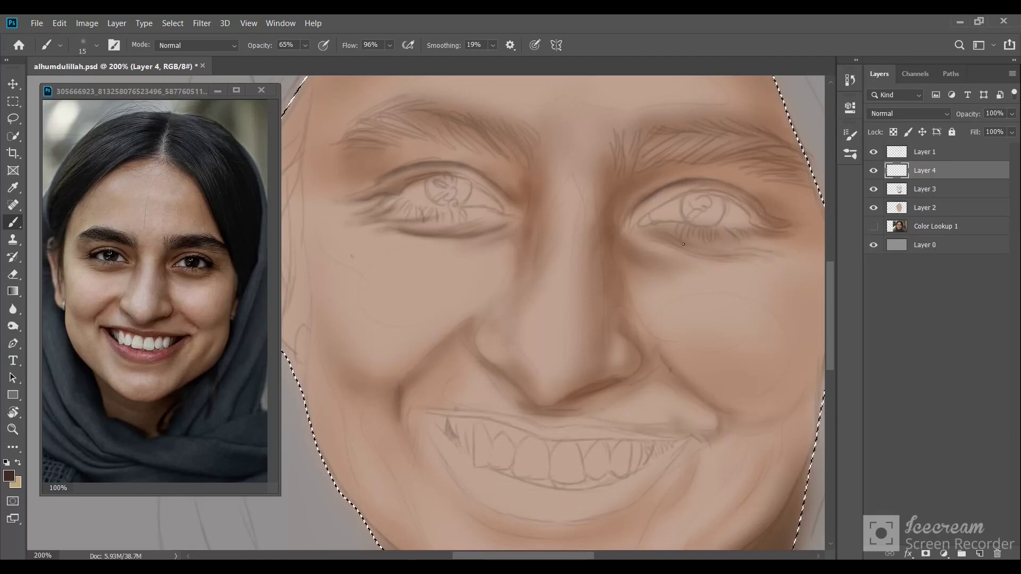
Step: Resample dark brown 5c3d2b from the reference photo's eye as the paint colour
{"action": "left_click", "coordinate": [9, 476]}
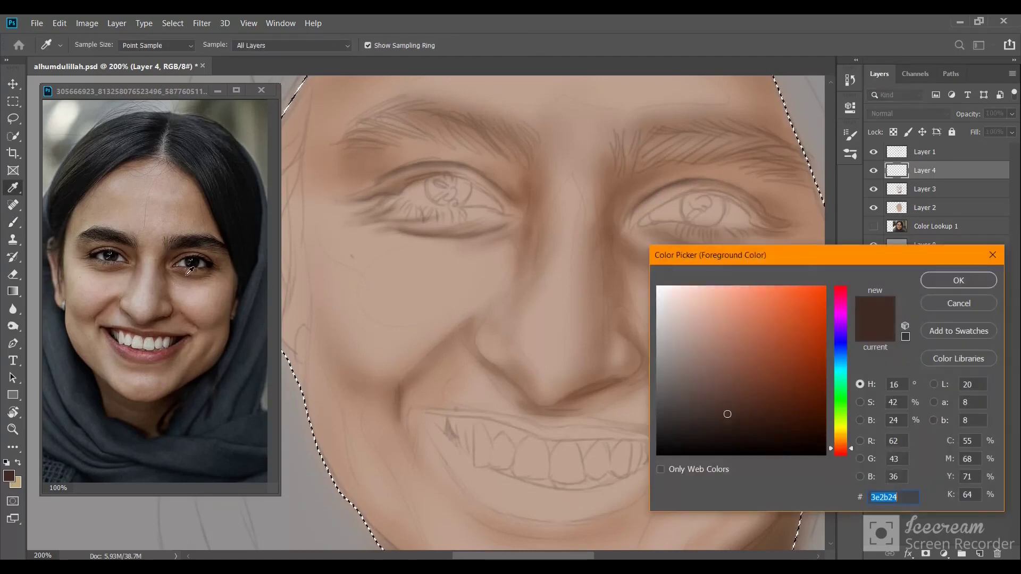
{"action": "left_click", "coordinate": [216, 265]}
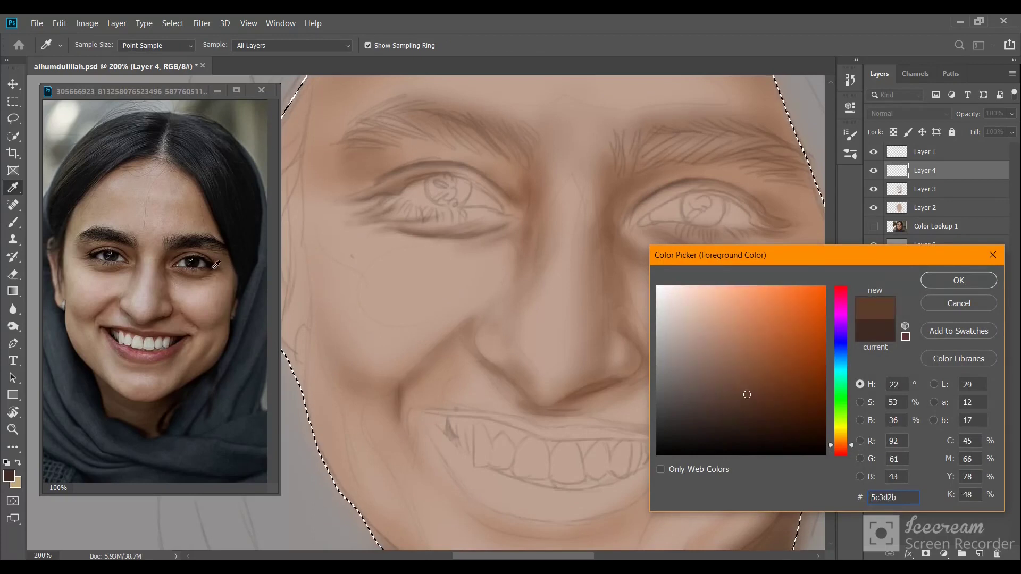
{"action": "left_click", "coordinate": [216, 264]}
{"action": "left_click", "coordinate": [944, 284]}
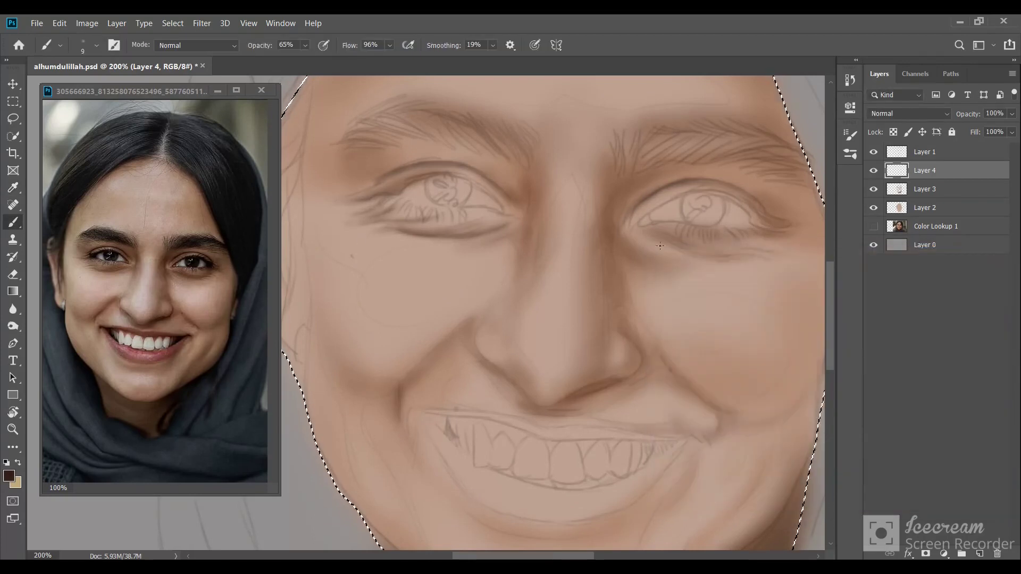
Step: Slightly enlarge the brush for the dark lash and eyelid lines
{"action": "key", "text": "bracketright"}
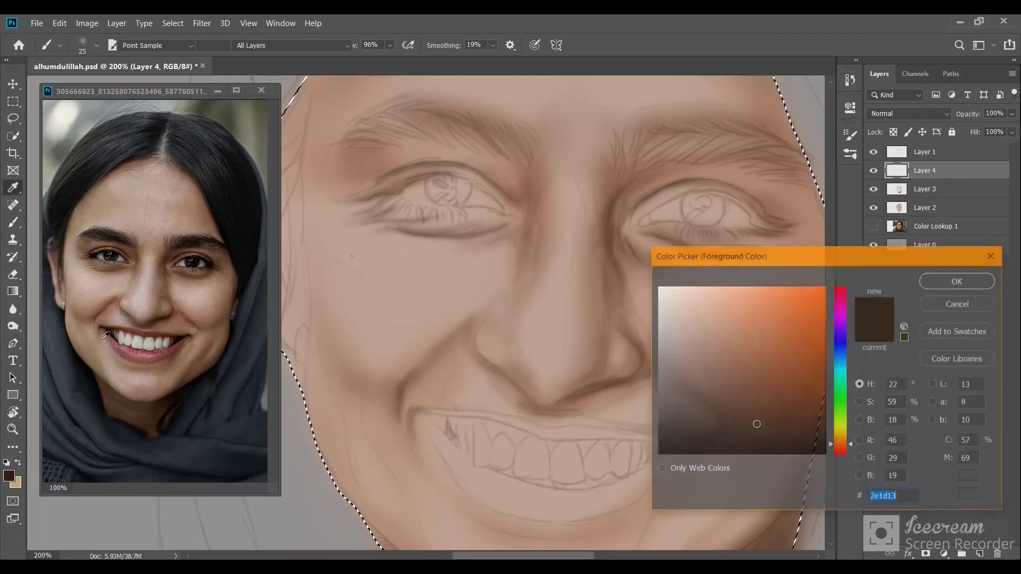
Step: Sample the mid-brown cheek tone from the reference photo as the paint colour
{"action": "left_click", "coordinate": [9, 476]}
{"action": "left_click", "coordinate": [83, 315]}
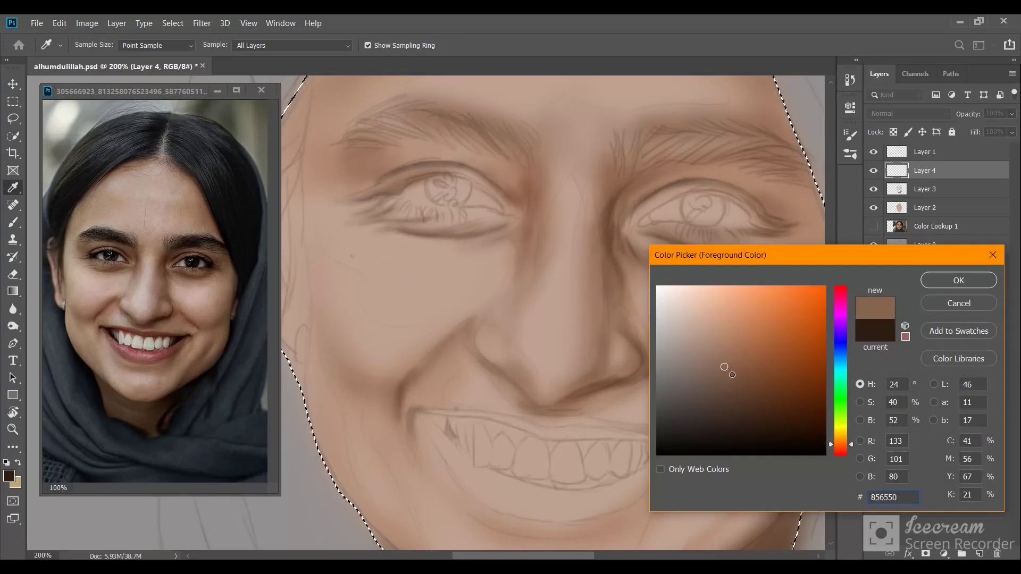
{"action": "left_click", "coordinate": [925, 285]}
{"action": "key", "text": "b"}
Step: With a larger brush, shade the cheeks and nose folds, tidying edges with the Eraser
{"action": "key", "text": "bracketright"}
{"action": "key", "text": "bracketright"}
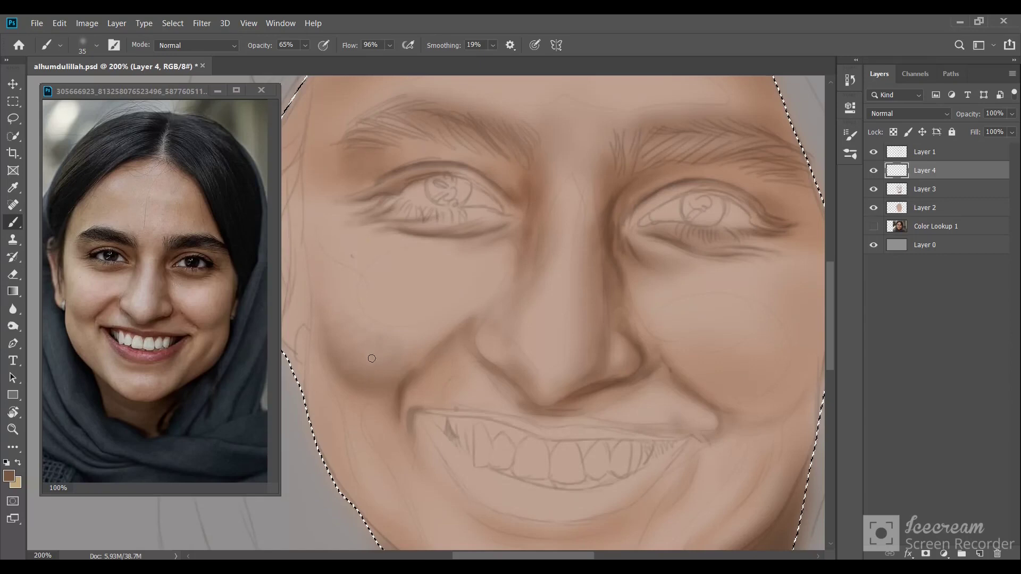
{"action": "key", "text": "e"}
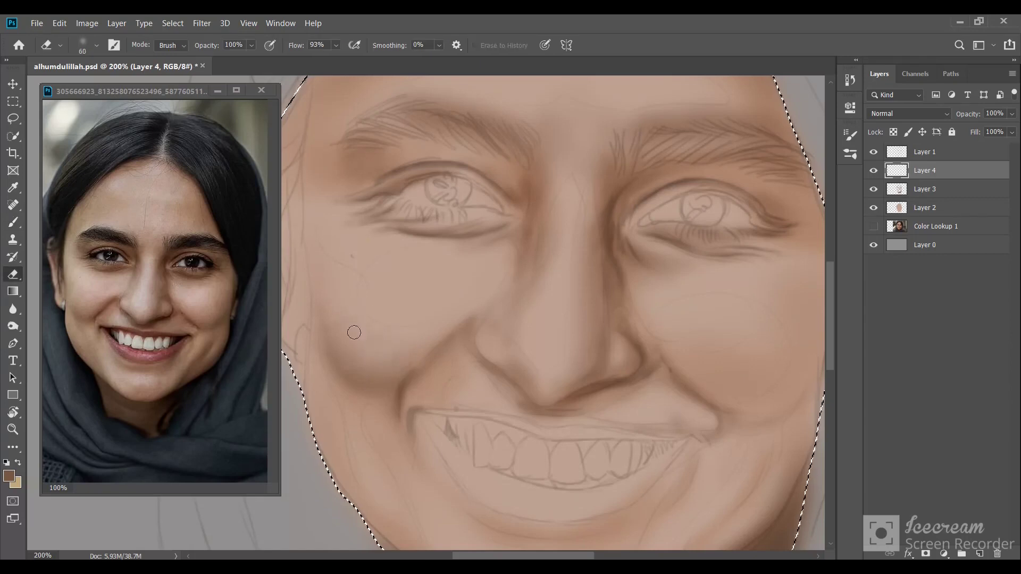
{"action": "scroll", "coordinate": [457, 391], "scroll_direction": "down", "scroll_amount": 2}
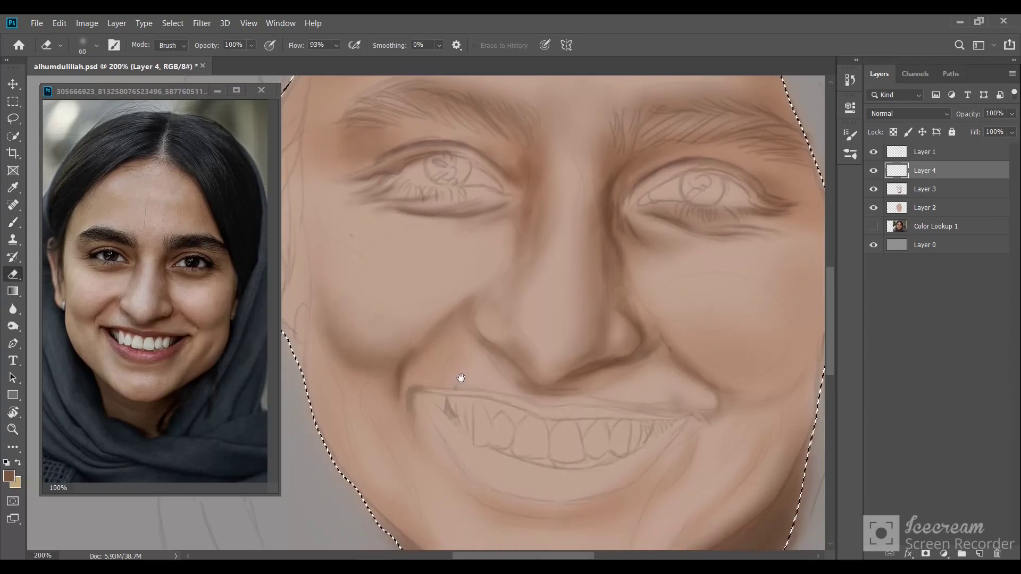
{"action": "key", "text": "b"}
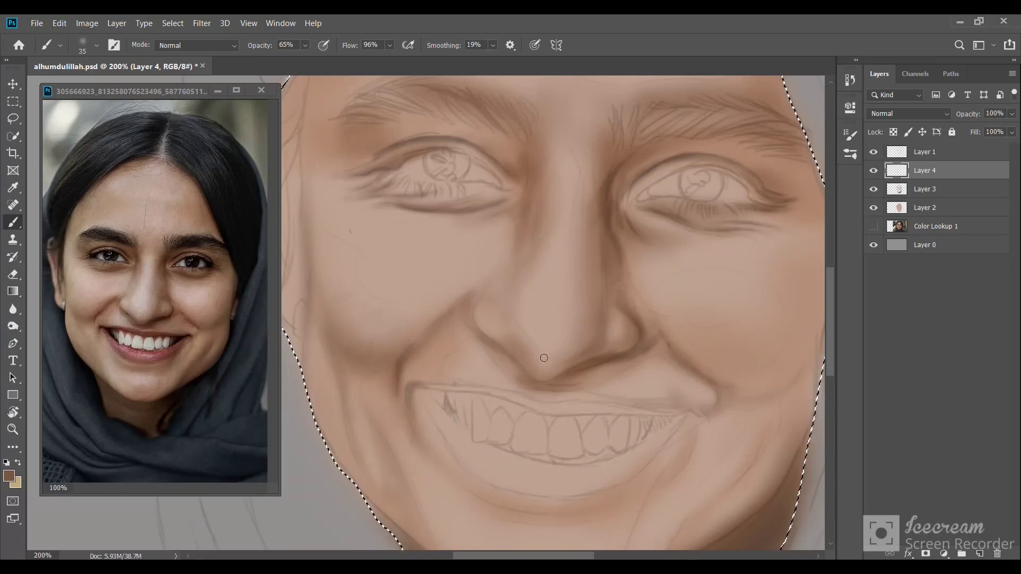
{"action": "left_click_drag", "start_coordinate": [623, 413], "coordinate": [639, 392]}
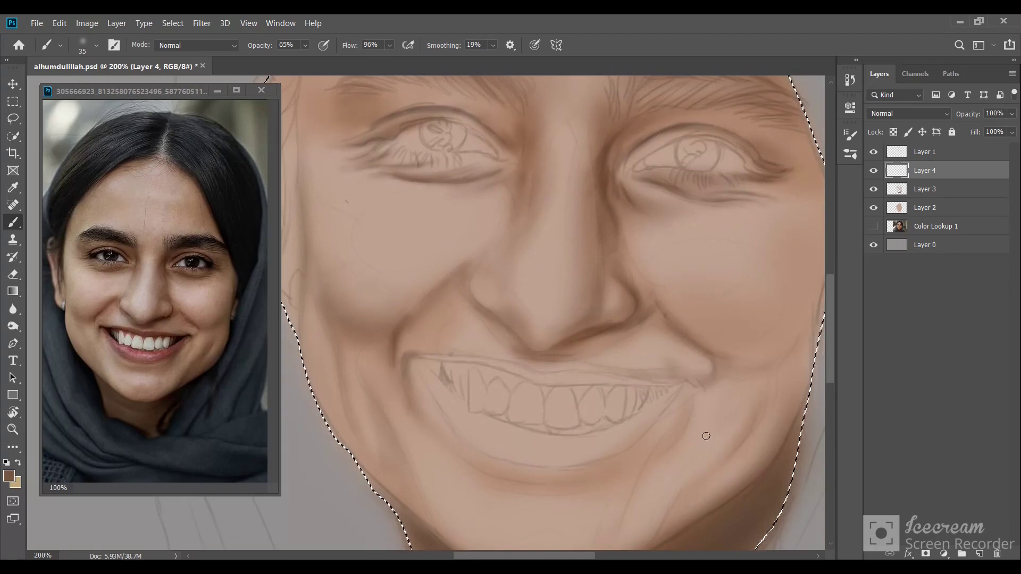
Step: Shade beneath the lower lip and around the chin, cleaning up with the Eraser
{"action": "left_click_drag", "start_coordinate": [704, 433], "coordinate": [706, 391]}
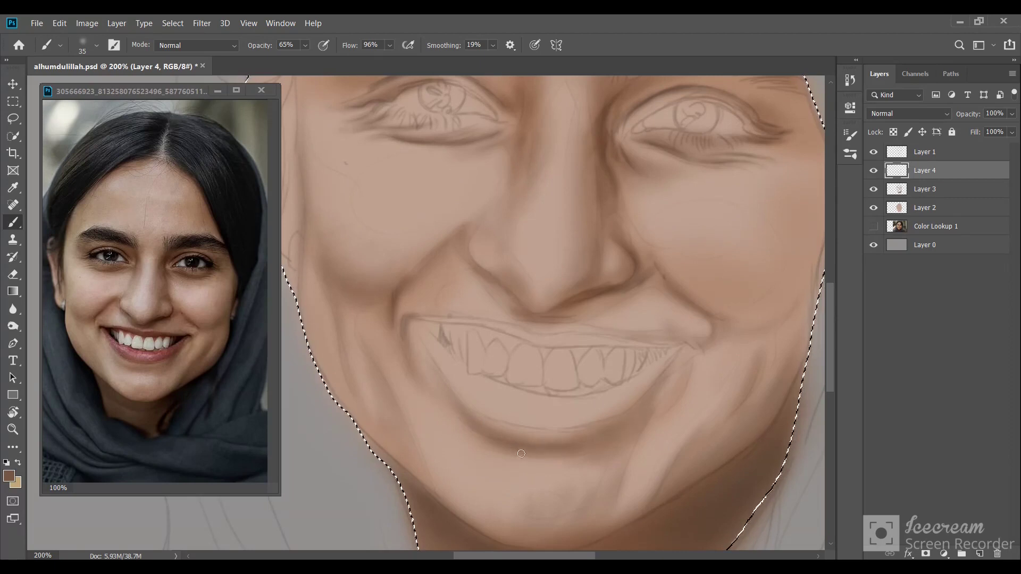
{"action": "key", "text": "e"}
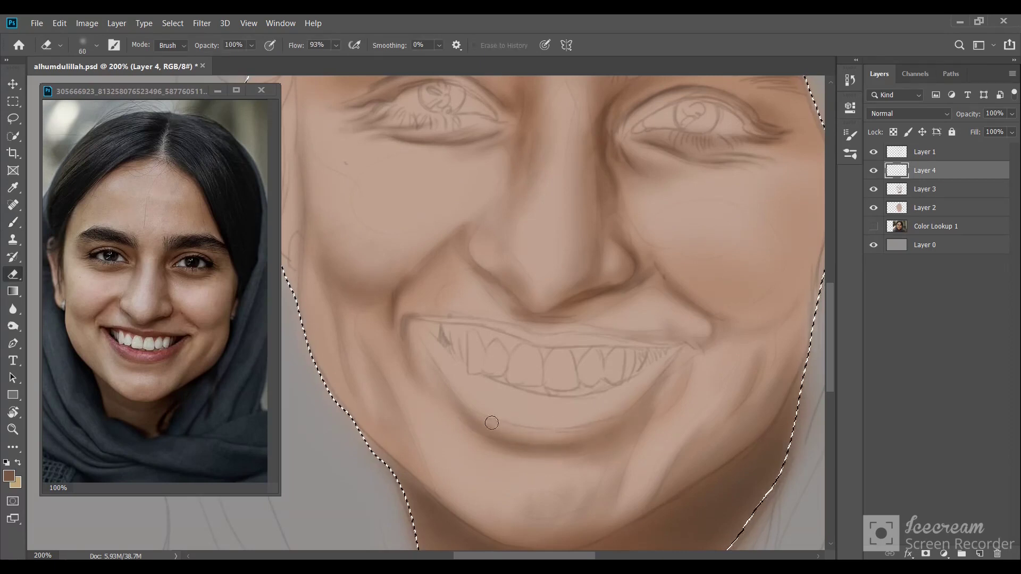
{"action": "key", "text": "b"}
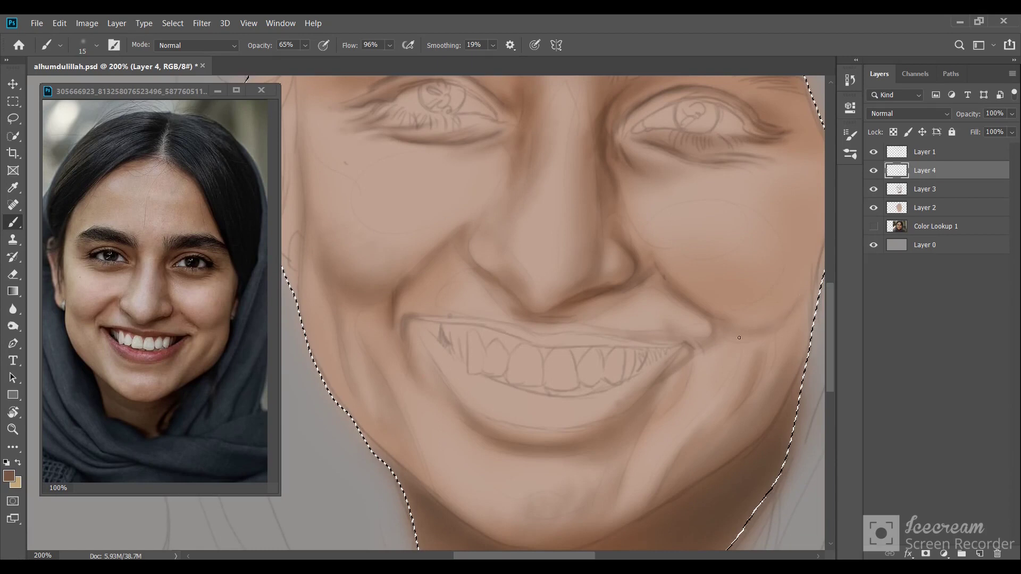
Step: Enlarge the brush to 45 and blend soft brown shading across the right cheek and jaw
{"action": "key", "text": "bracketright"}
{"action": "key", "text": "bracketright"}
{"action": "key", "text": "bracketright"}
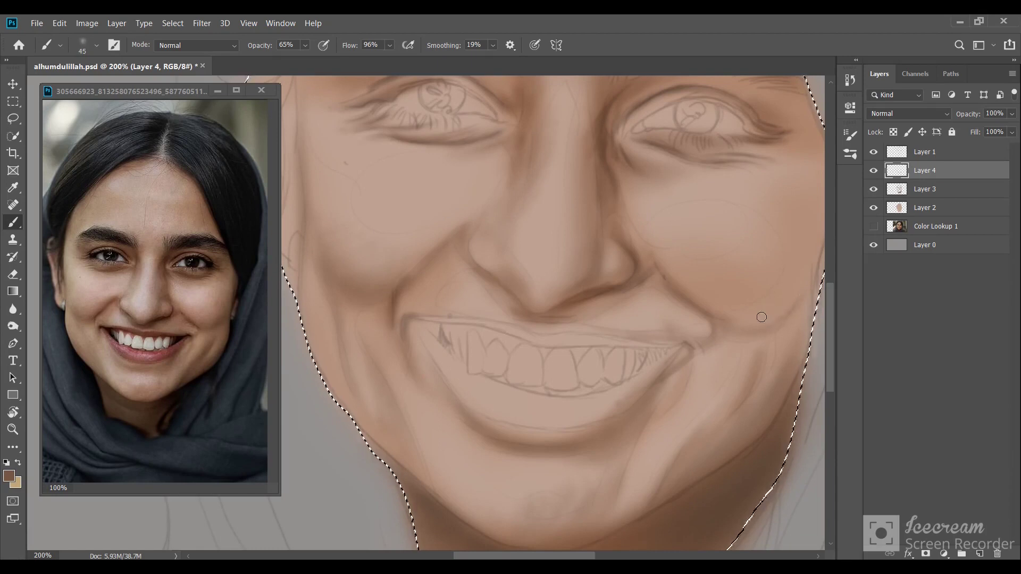
{"action": "left_click_drag", "start_coordinate": [770, 313], "coordinate": [758, 334]}
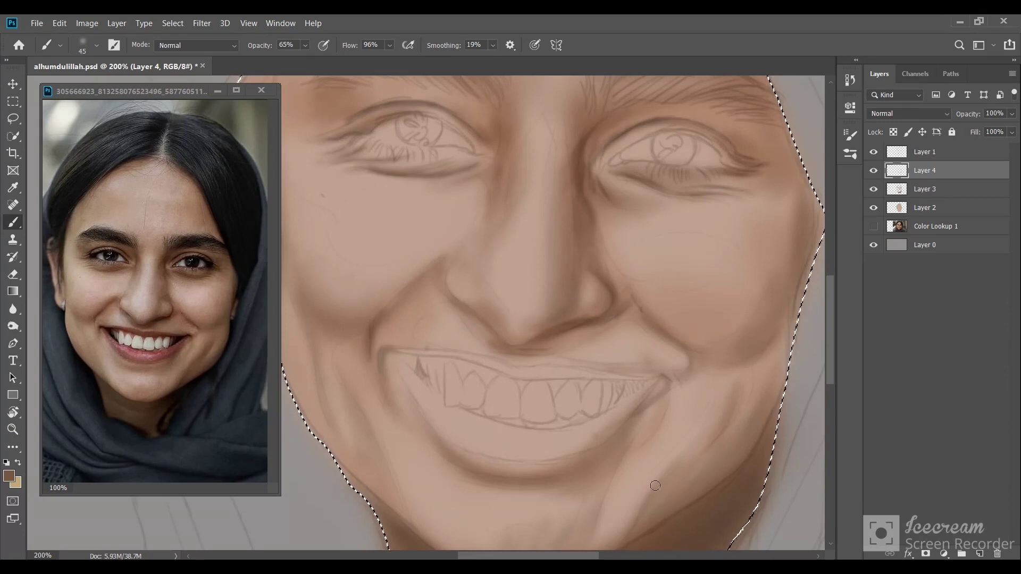
{"action": "left_click_drag", "start_coordinate": [629, 404], "coordinate": [649, 451]}
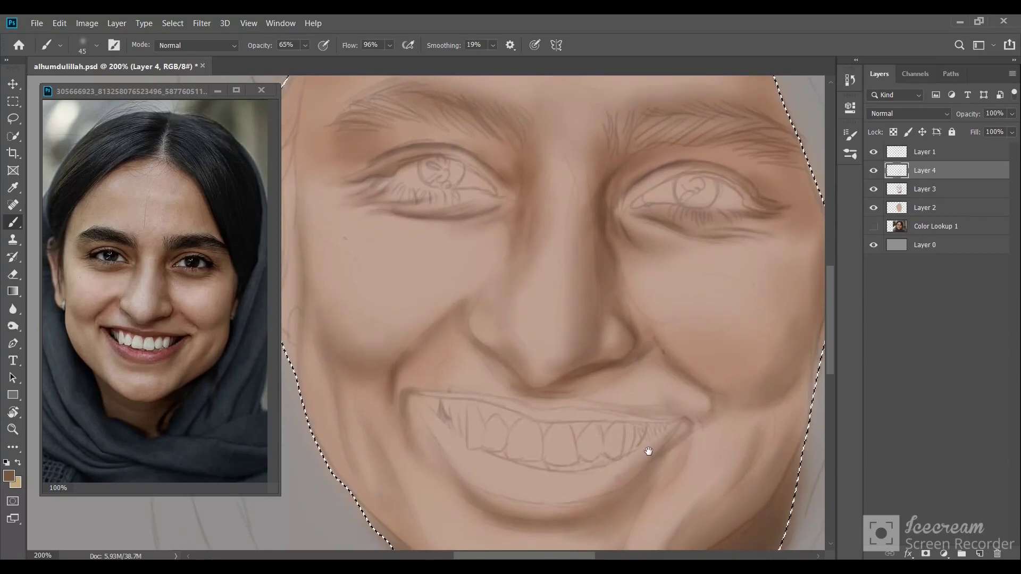
Step: Zoom out to 100% with the face centred and deselect the face selection
{"action": "key", "text": "ctrl+minus"}
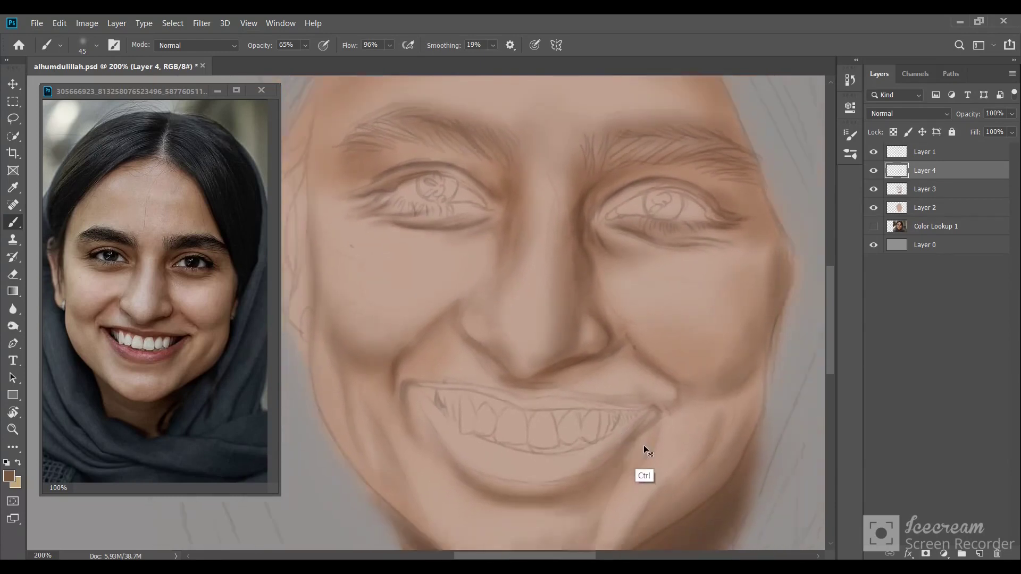
{"action": "mouse_move", "coordinate": [606, 430]}
{"action": "left_mouse_down"}
{"action": "mouse_move", "coordinate": [641, 437]}
{"action": "mouse_move", "coordinate": [650, 455]}
{"action": "left_mouse_up"}
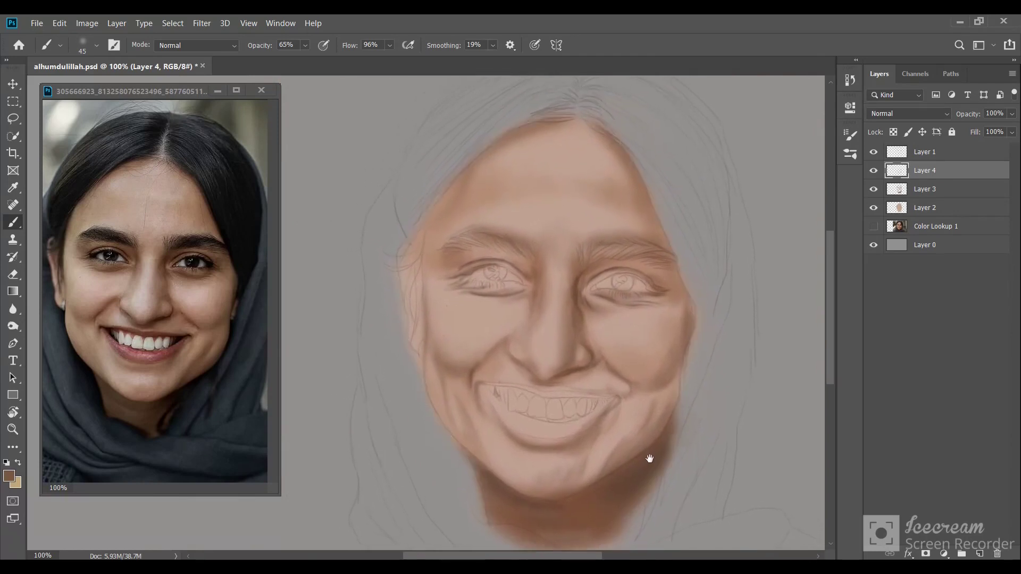
{"action": "key", "text": "ctrl+d"}
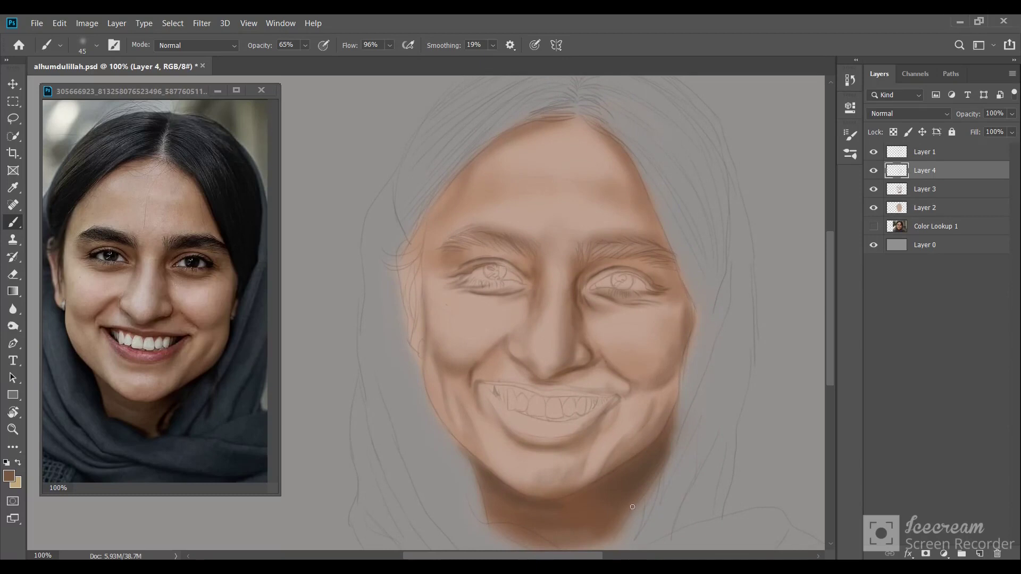